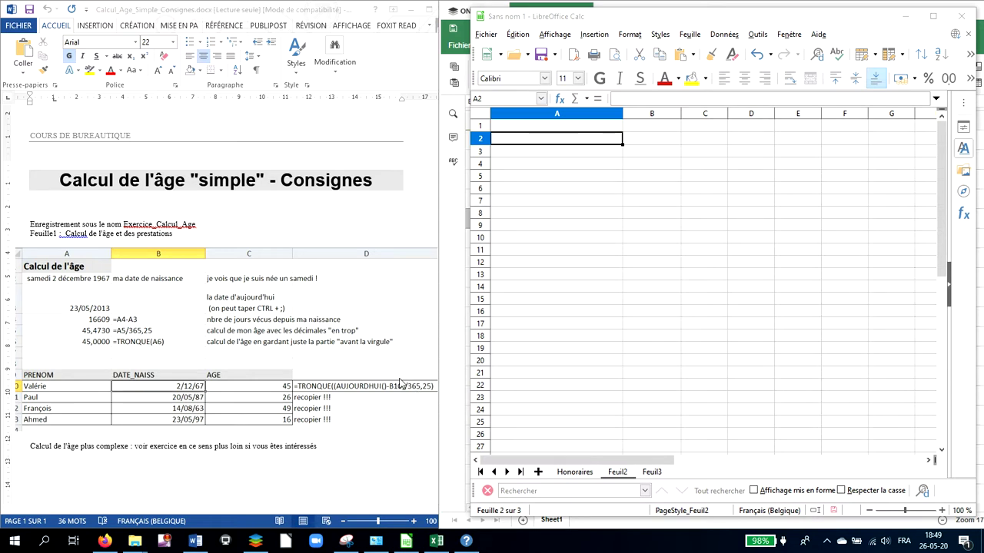
- Enter the birth date 09/12/1969 in cell A2
click(376, 412)
click(586, 182)
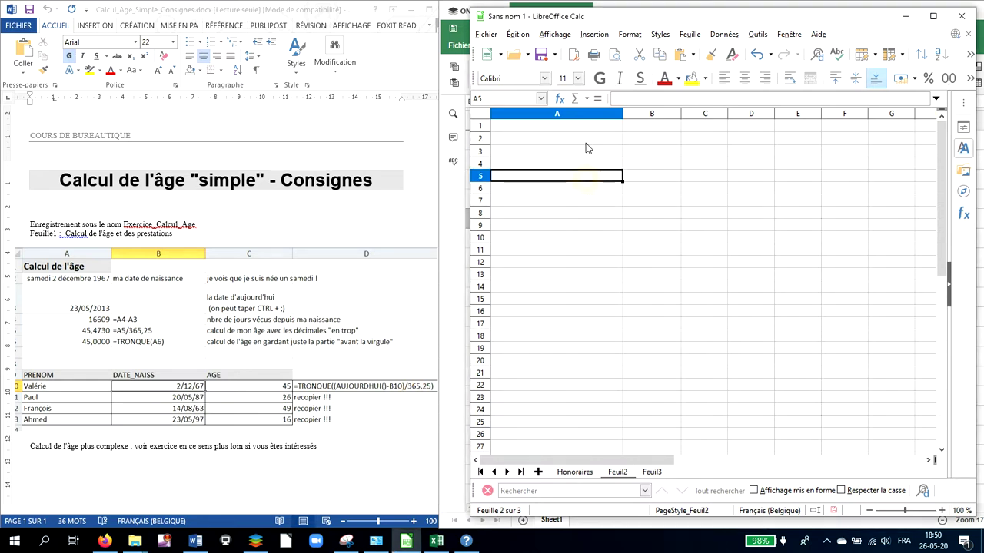
click(593, 140)
text(09/12)
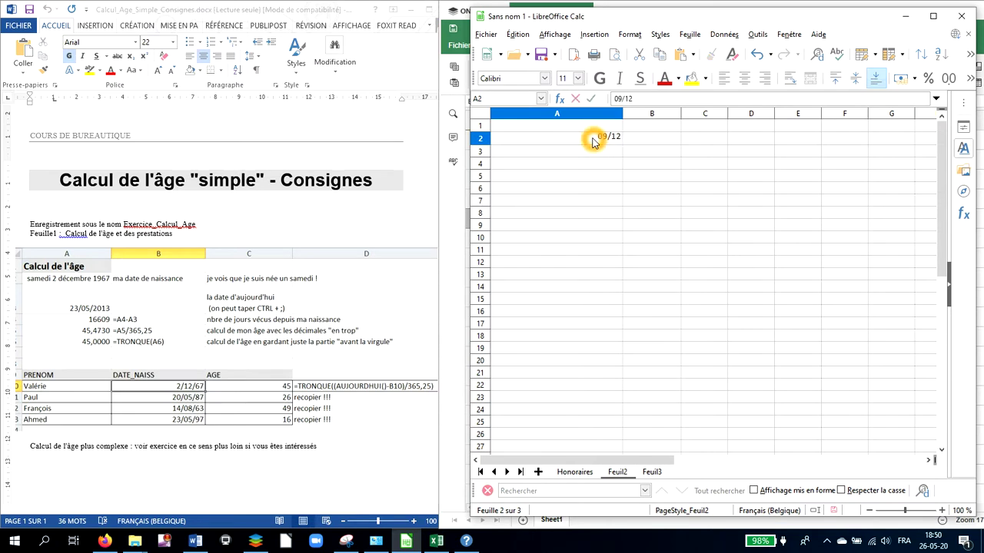
text(/)
text(1969)
click(695, 204)
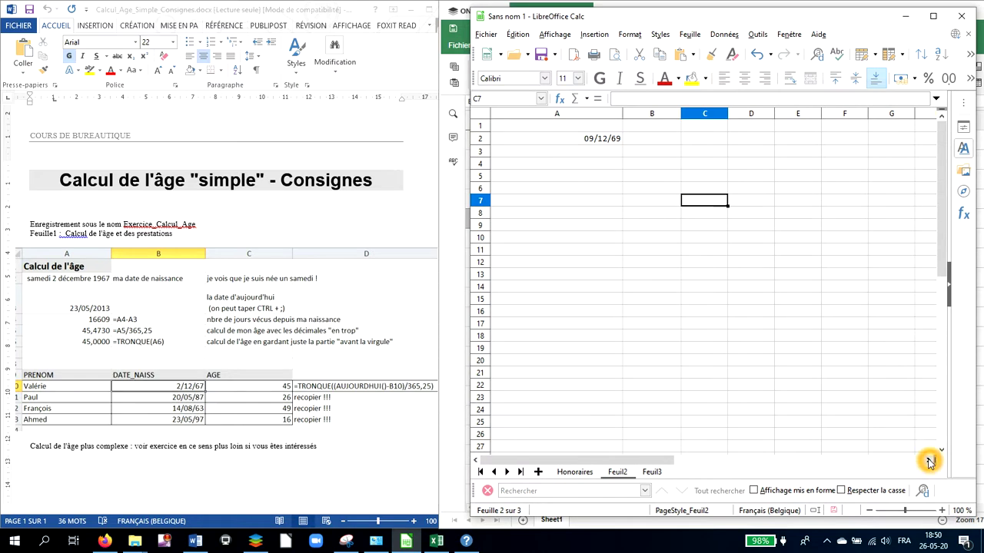
- Zoom the sheet in three steps and reselect cells A2 and B2
click(941, 510)
click(941, 510)
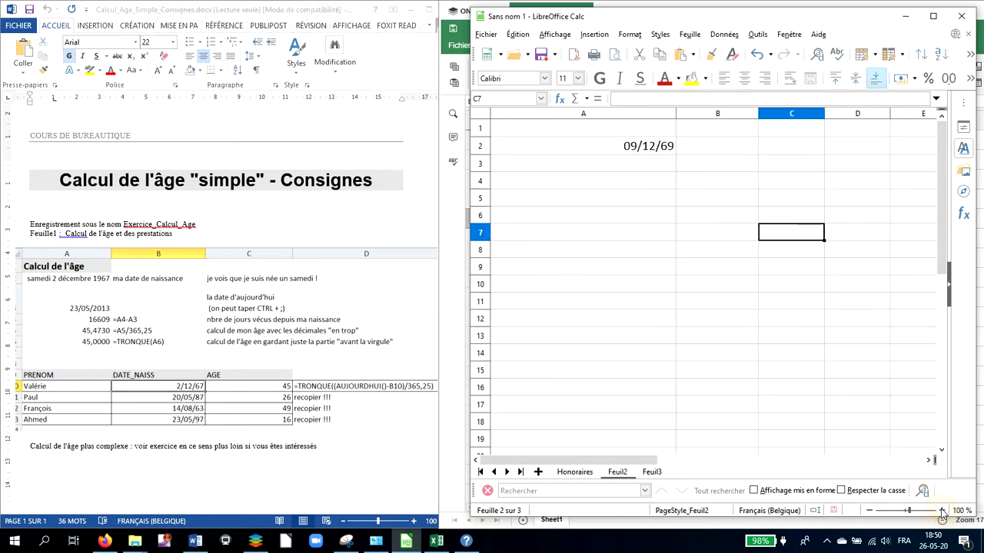
click(942, 511)
click(942, 511)
click(941, 510)
click(942, 510)
click(942, 511)
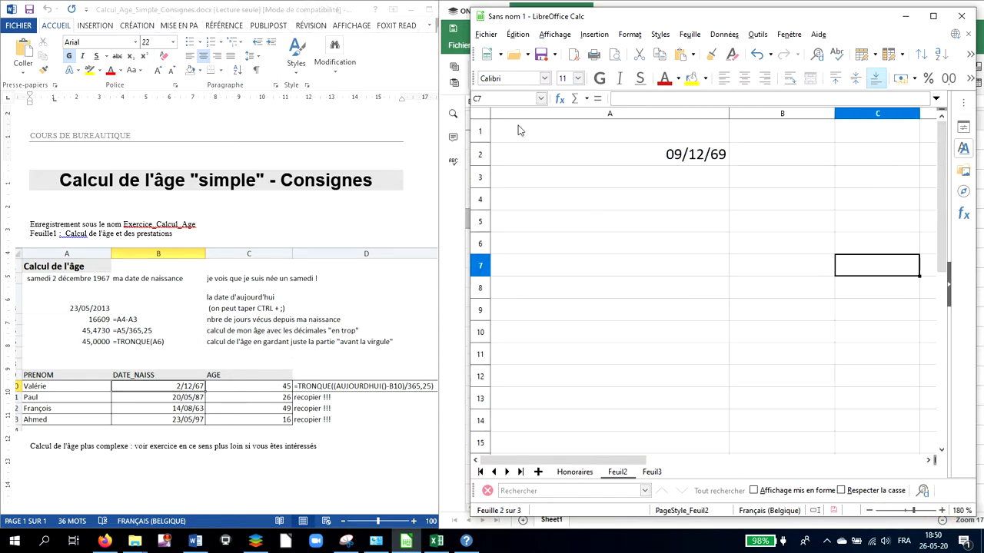
click(762, 160)
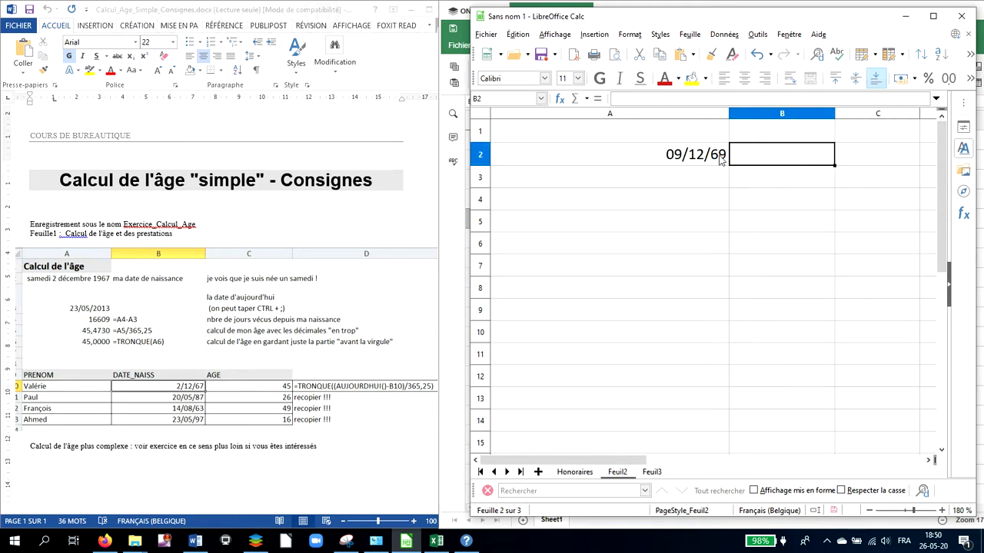
click(694, 157)
click(696, 153)
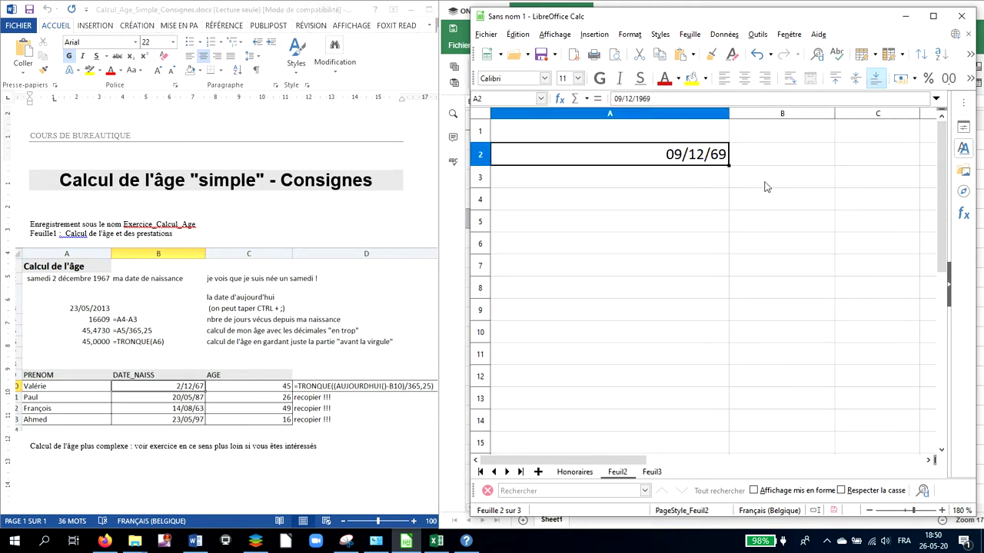
click(790, 158)
- Narrow column A and type 'quel jour suis je née ?' in A3
drag(728, 114, 706, 114)
click(637, 184)
text(quel jour suis je née )
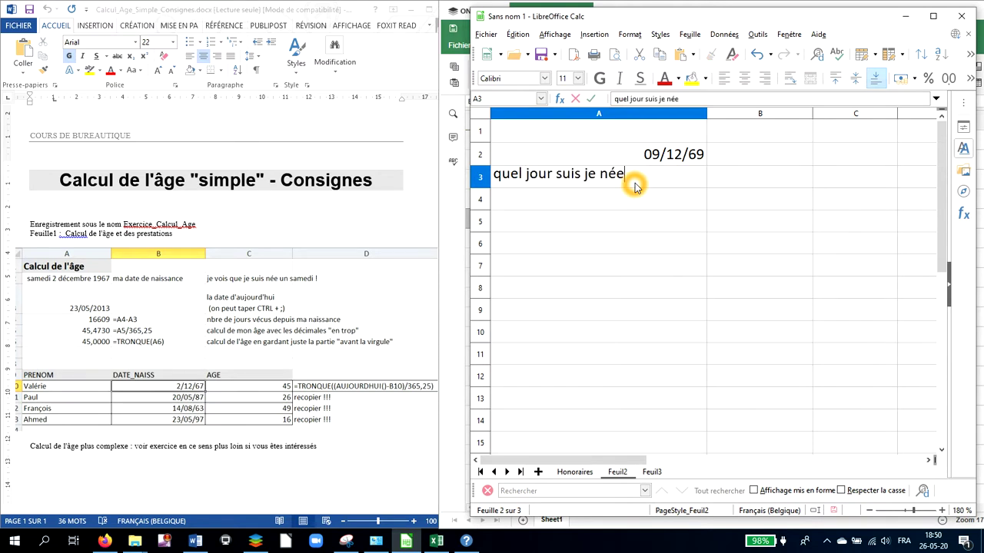
text(?)
click(750, 177)
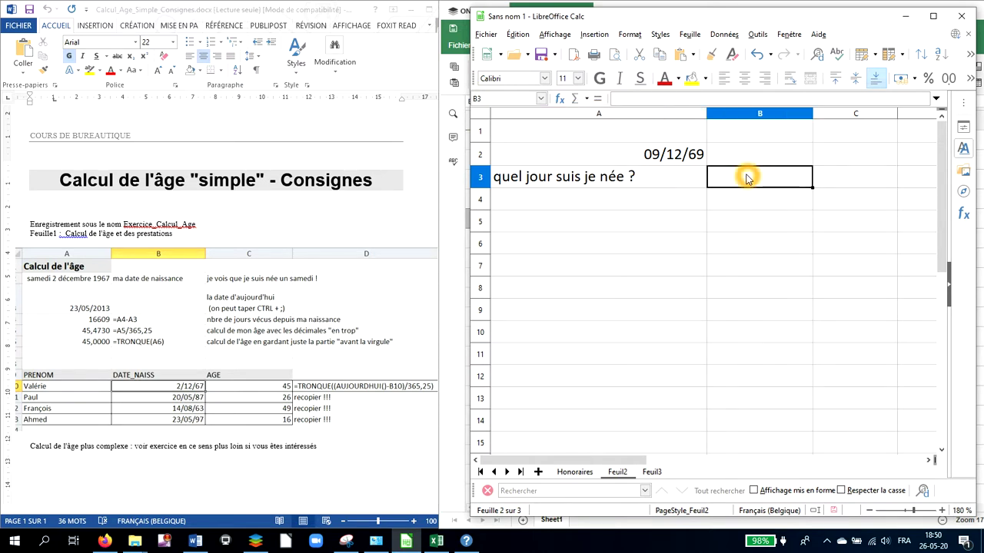
- Copy the birth date from A2 into B3
click(691, 157)
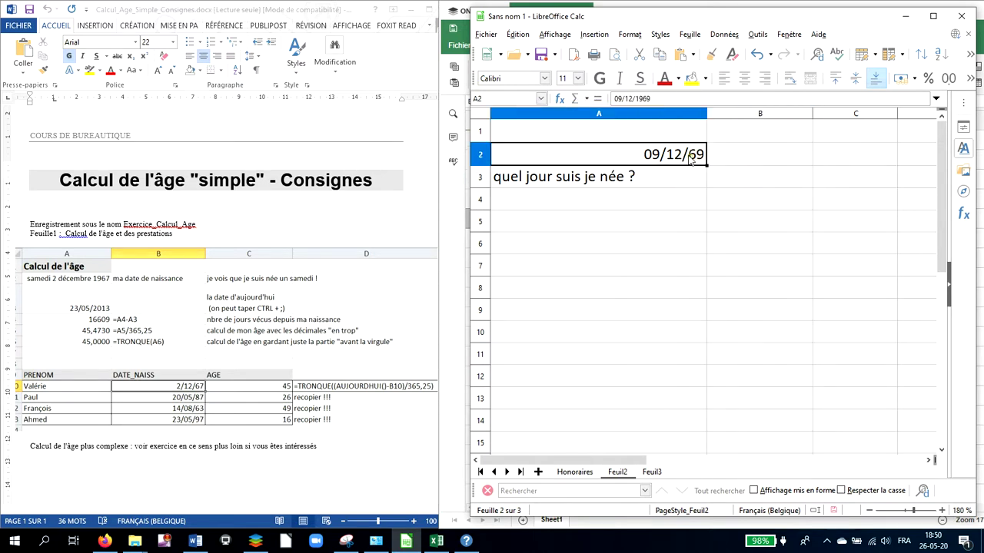
key(ctrl+c)
click(731, 183)
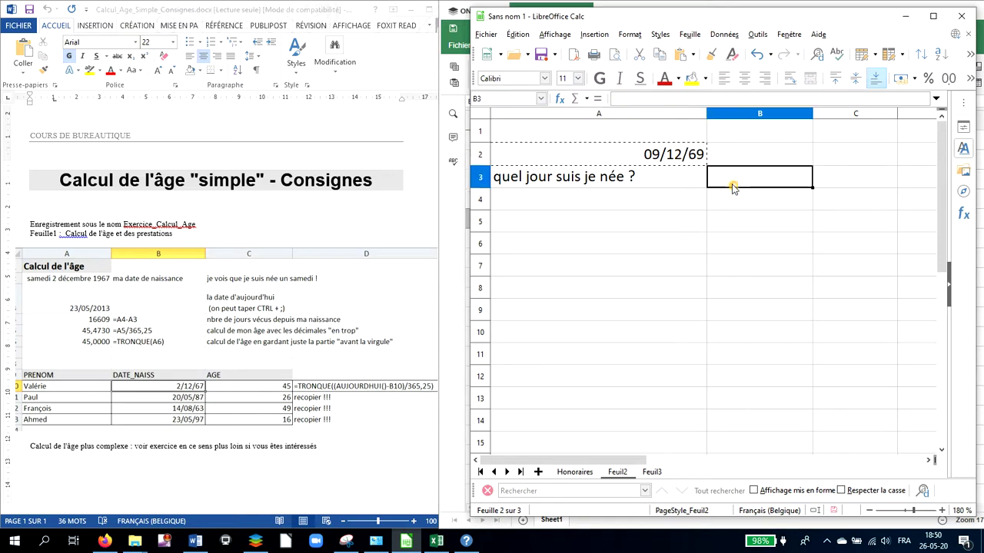
key(ctrl+v)
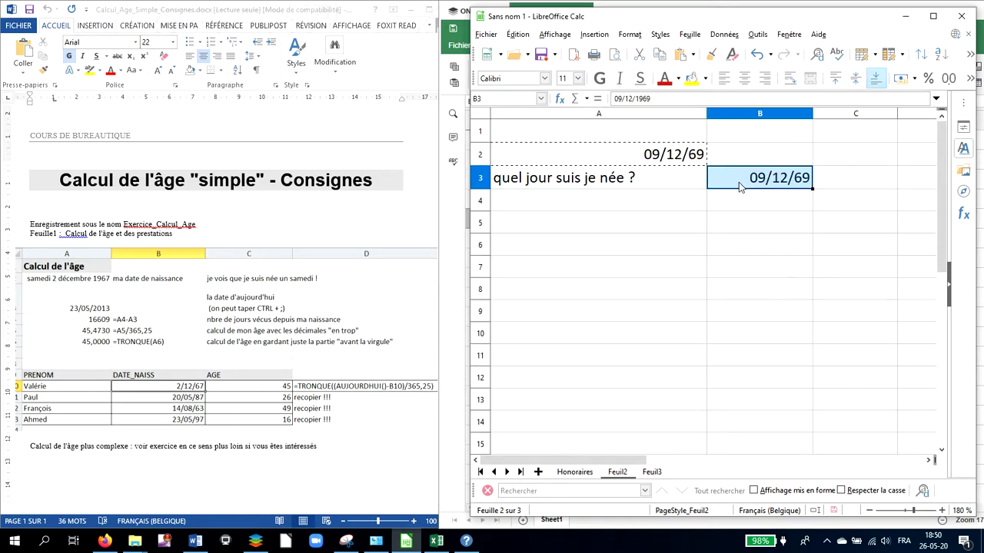
- Give B3 the user-defined format code jjjj so it shows the weekday mardi
right_click(759, 178)
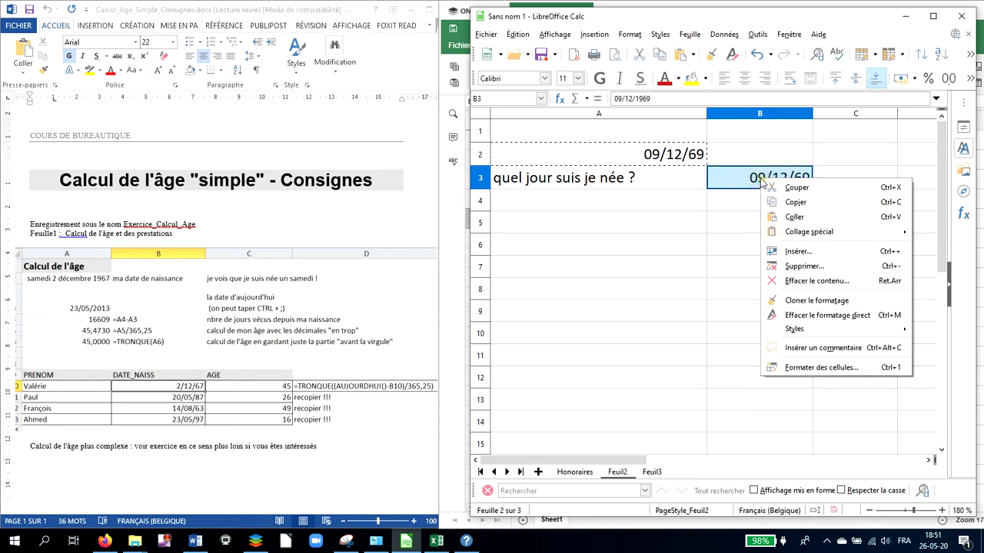
click(801, 367)
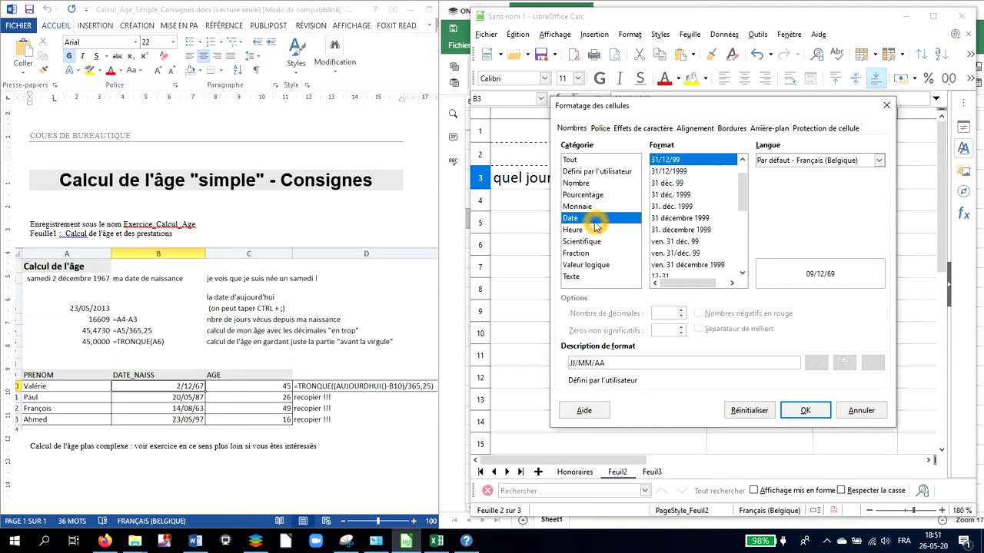
click(601, 173)
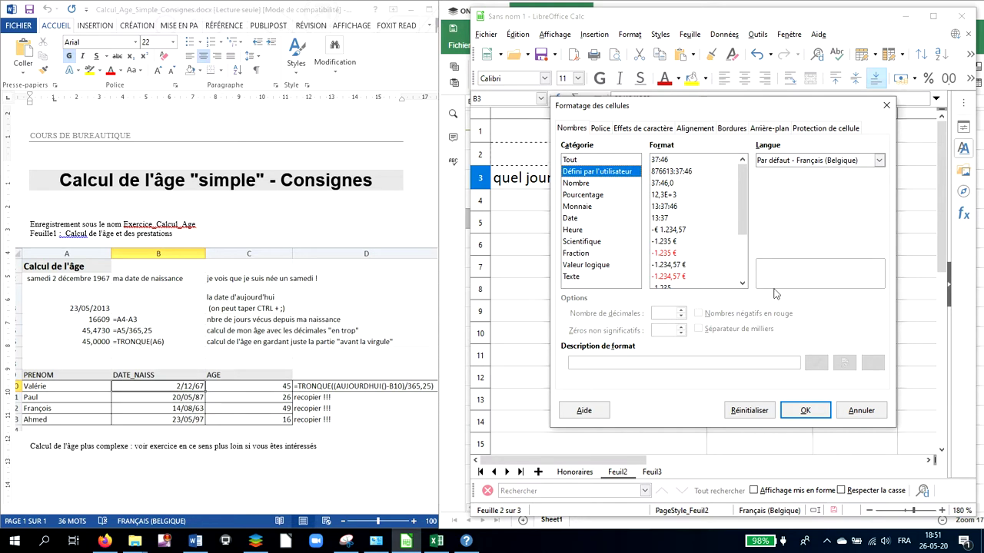
click(649, 358)
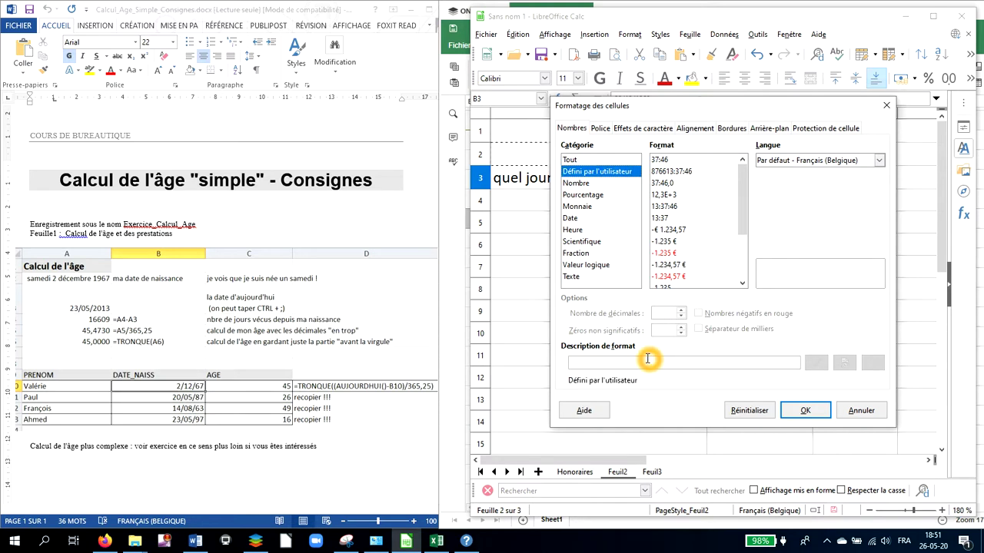
text(jjj)
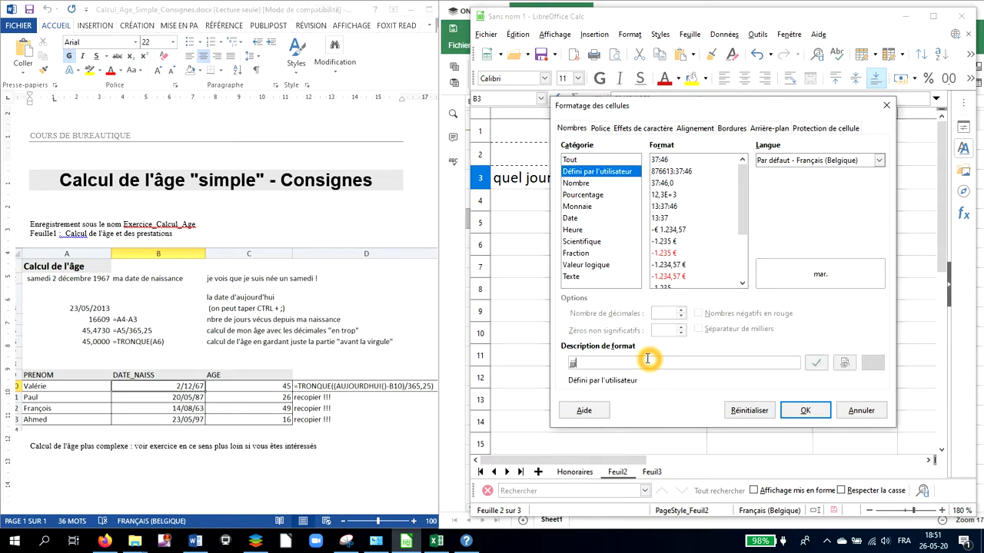
text(j)
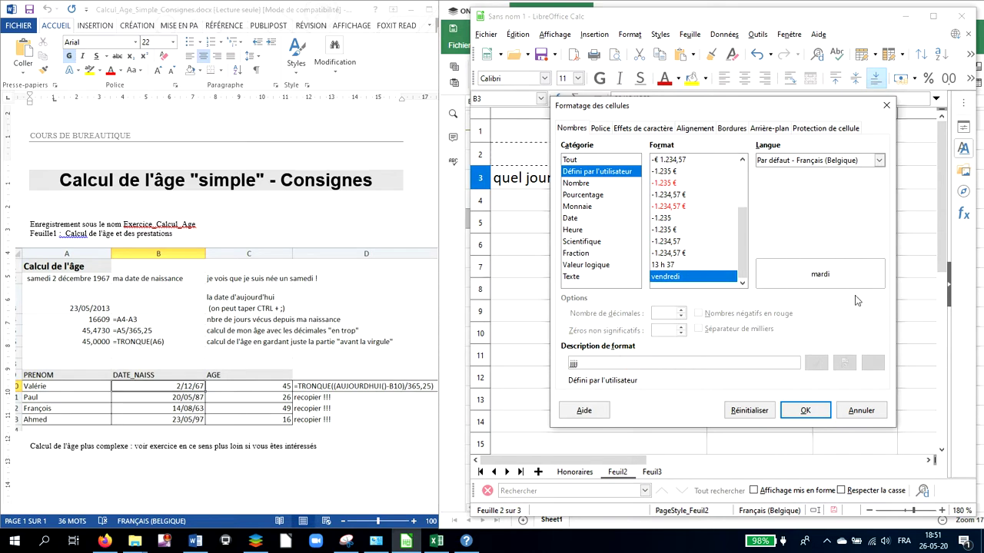
click(817, 414)
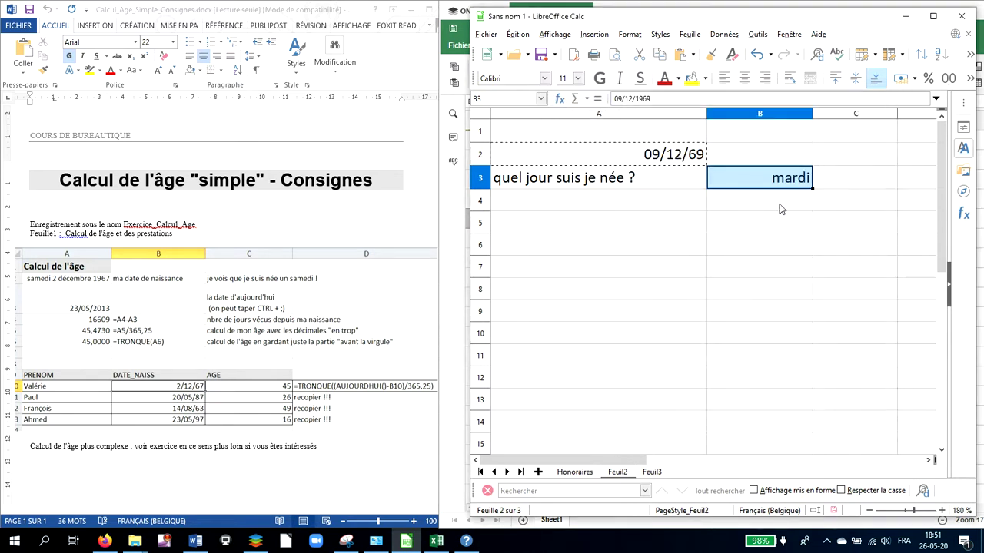
- Type the label 'calcul de l'âge version 1' into A4
click(666, 209)
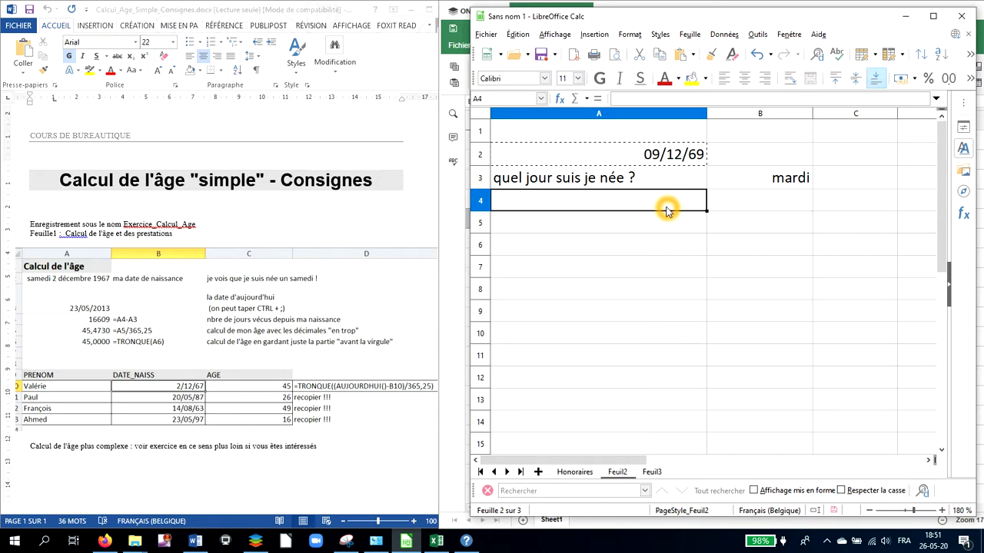
text(calc)
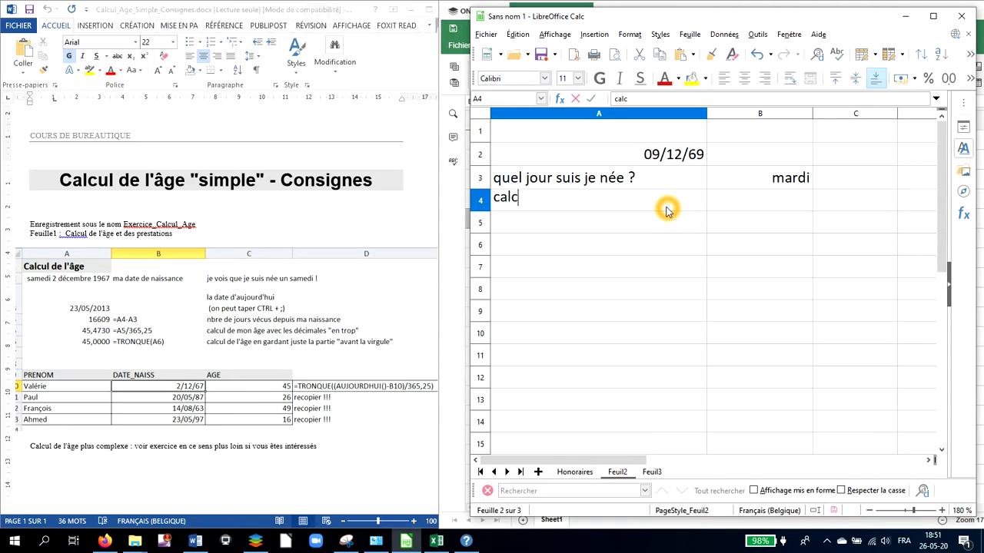
text(l)
key(BackSpace)
text(ul de l'^ge)
key(BackSpace)
key(BackSpace)
key(BackSpace)
text(âge version )
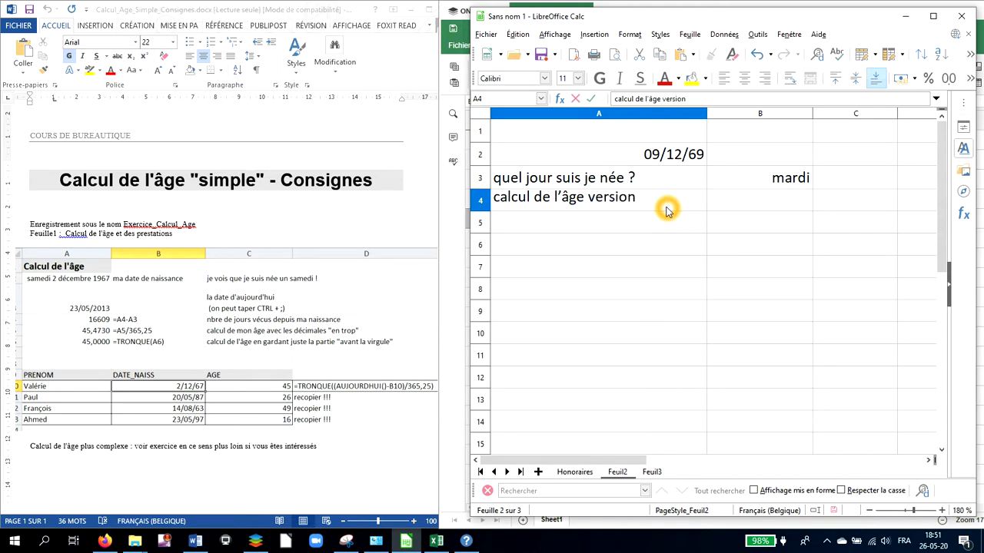
text(1)
click(667, 211)
click(667, 211)
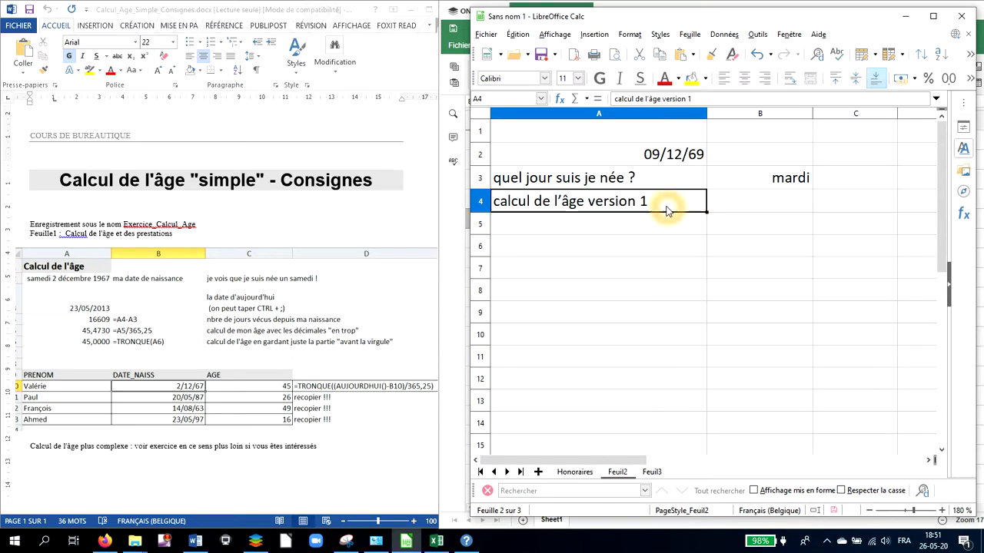
key(Return)
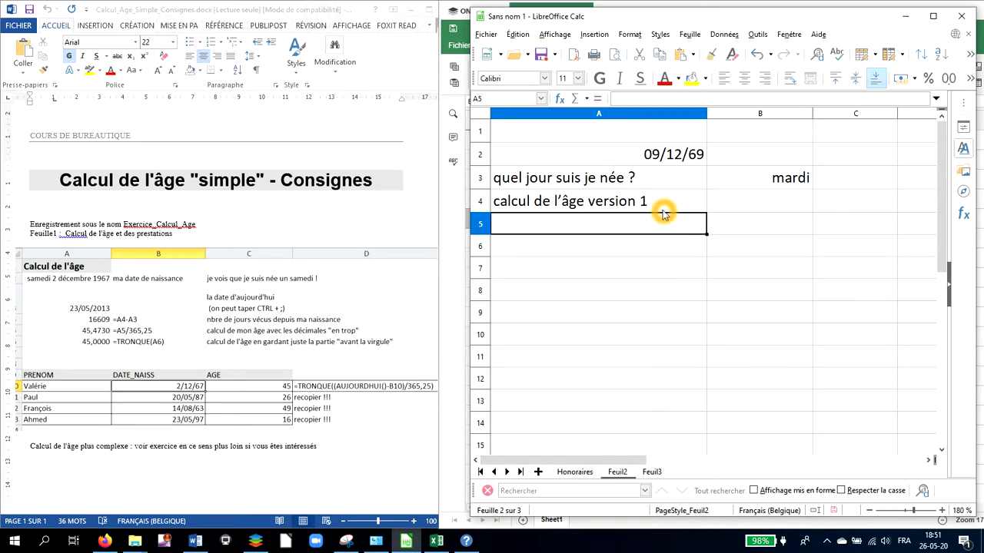
- Add '(différence des années)' as a second line of the A4 label
double_click(670, 198)
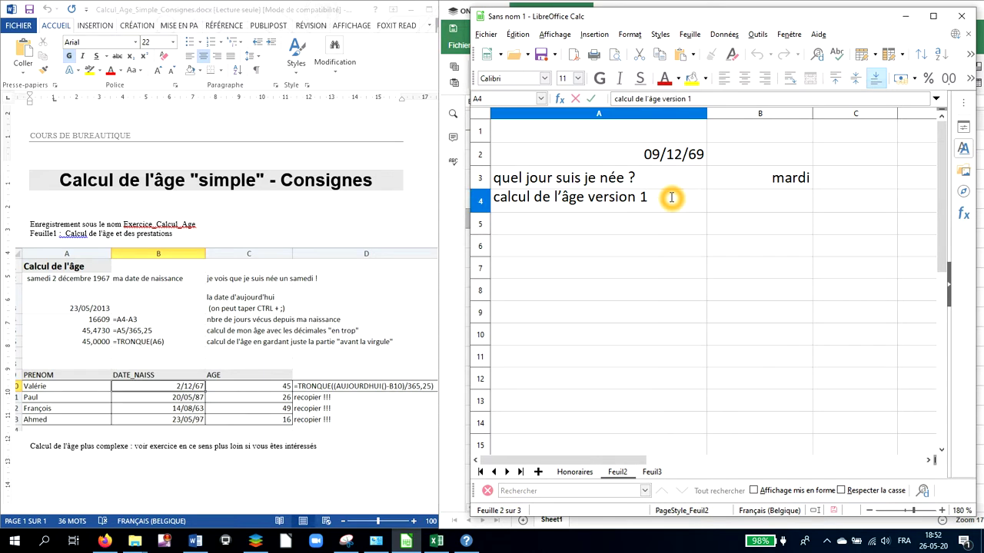
key(Up)
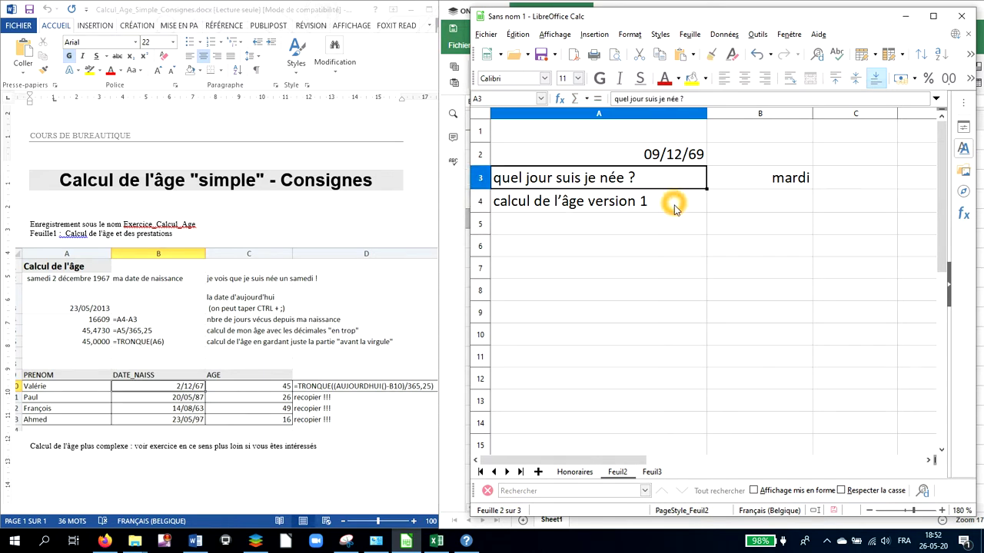
double_click(673, 205)
key(ctrl+Return)
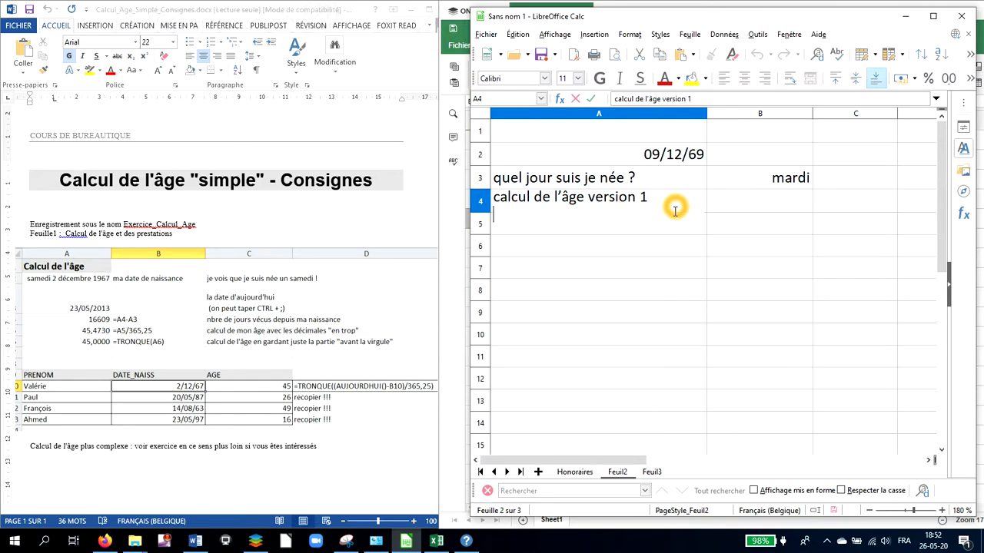
text((différence des années))
key(Return)
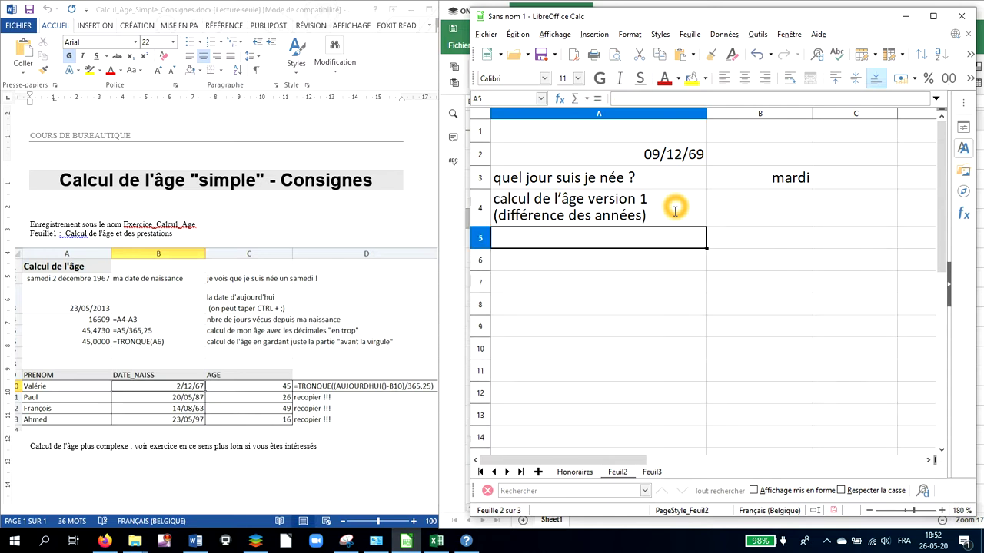
click(732, 213)
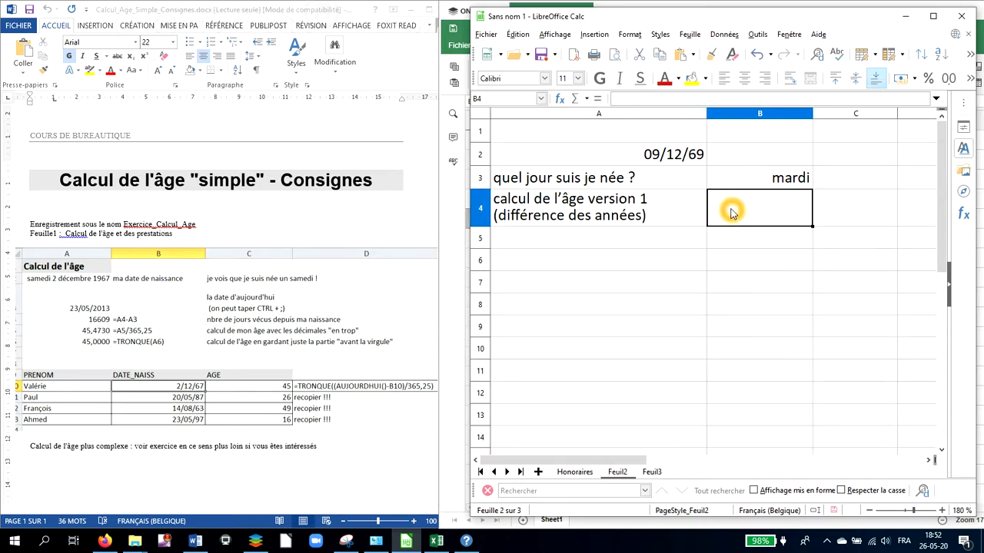
- Widen column B and start typing =annee(A2 in B4
drag(812, 114, 843, 113)
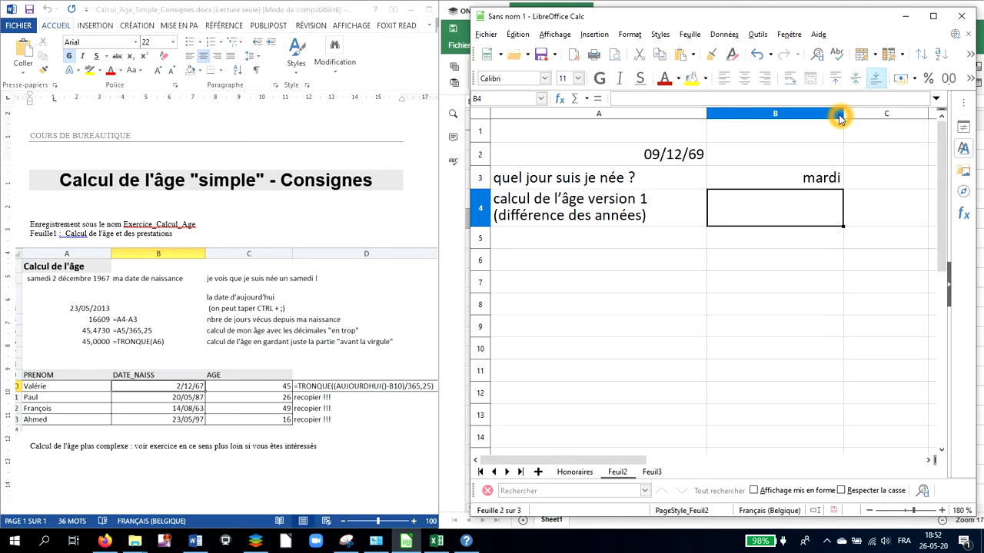
text(=)
click(751, 192)
click(674, 155)
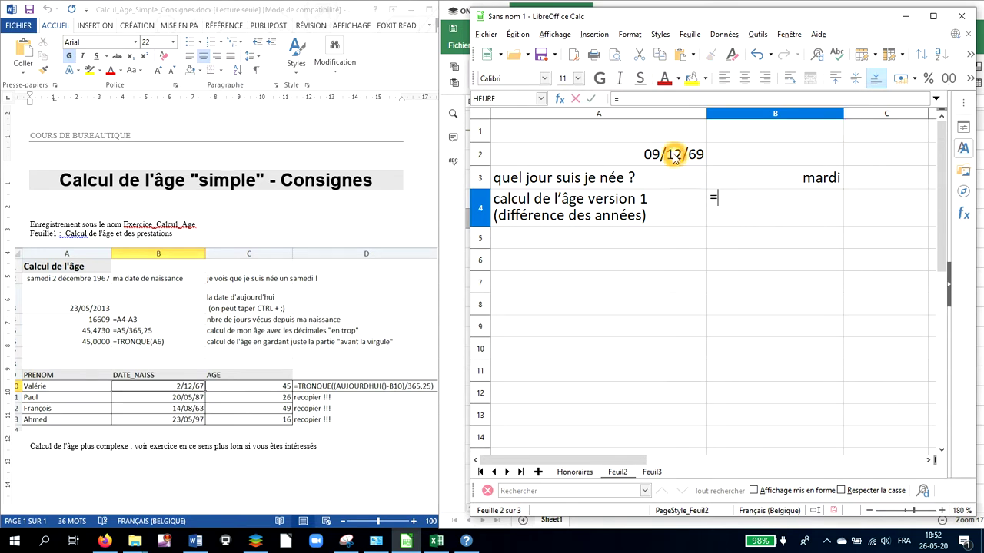
text(nn)
key(BackSpace)
key(BackSpace)
text(a)
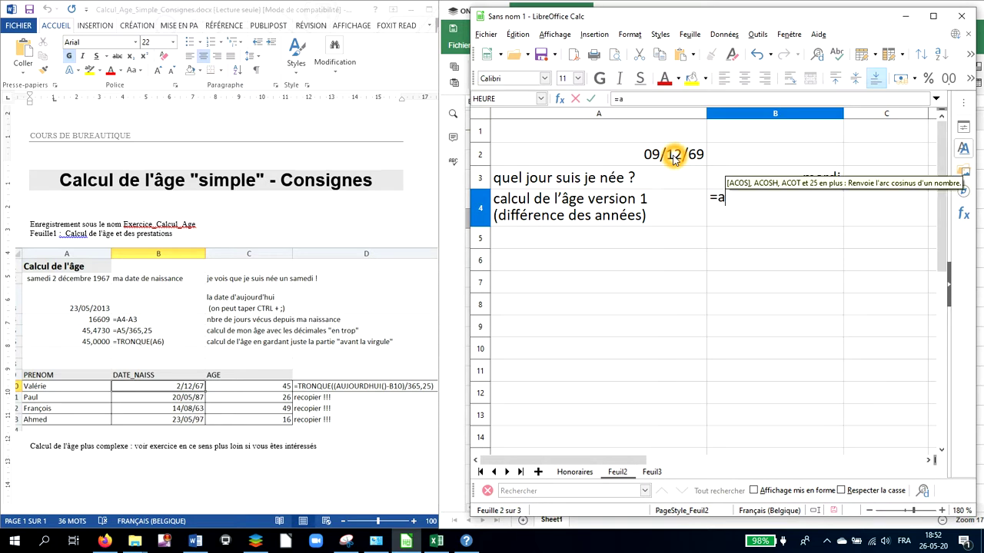
text(nnee)
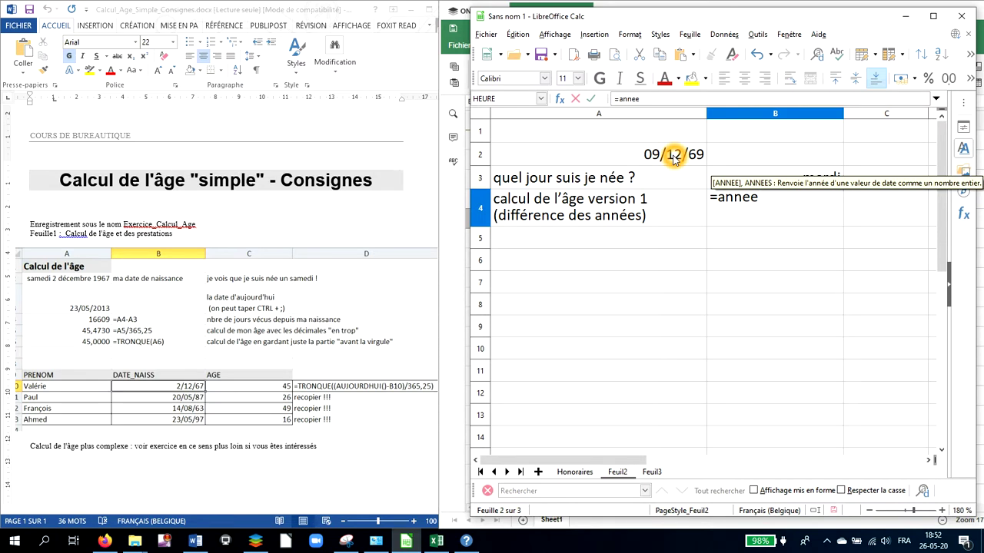
text(()
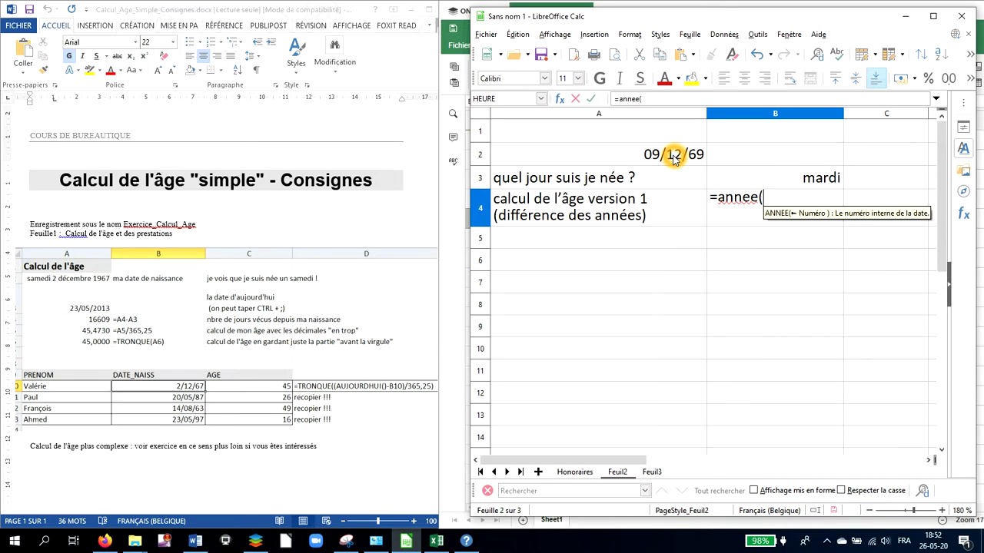
click(673, 157)
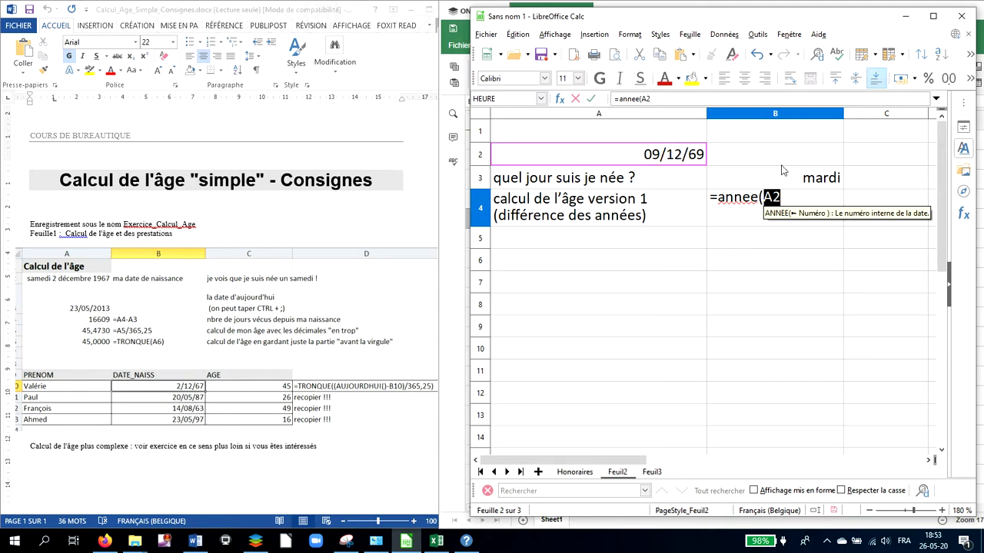
- Cancel the half-typed ANNEE formula and bring up the Function Wizard
click(732, 198)
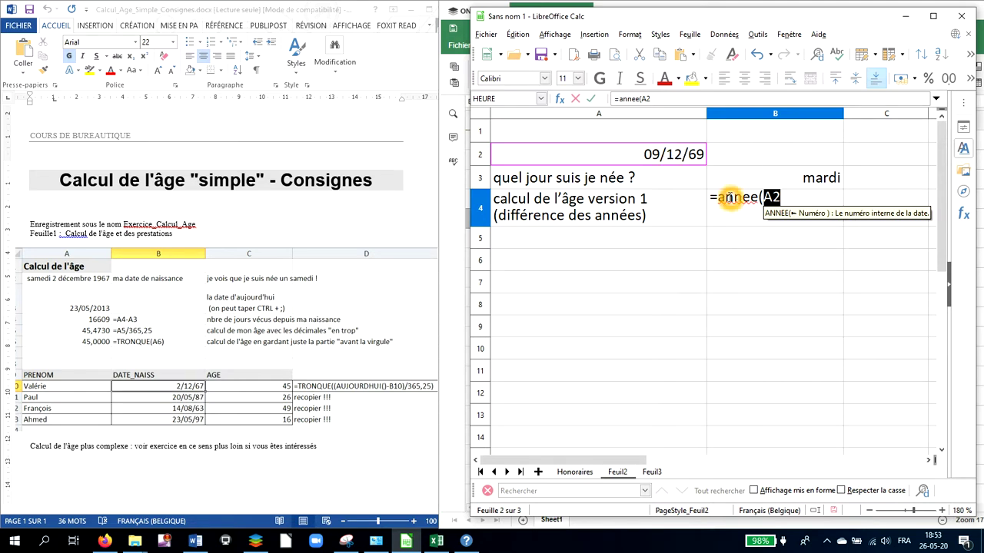
click(575, 98)
click(560, 99)
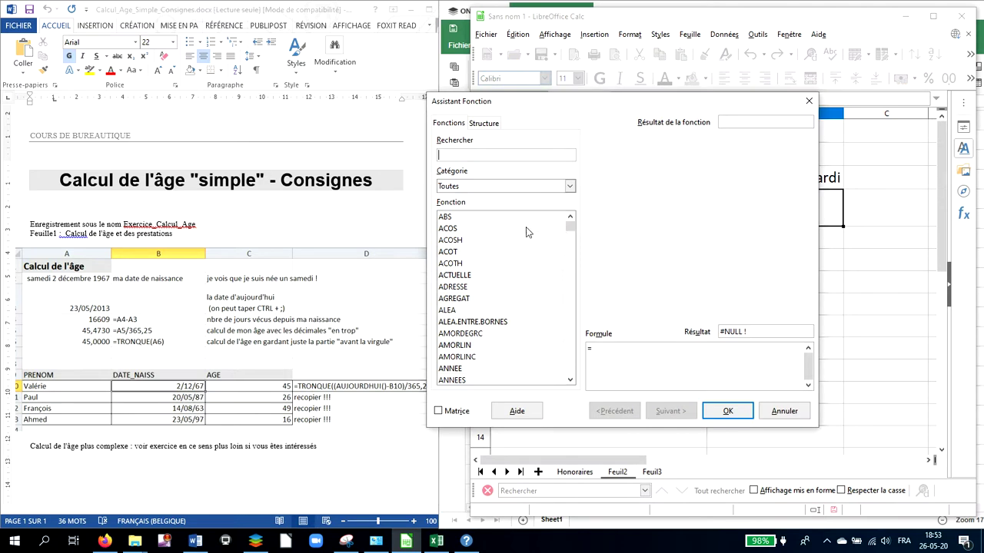
- Filter the Function Wizard to the Date&Heure category and select HEURE
click(568, 187)
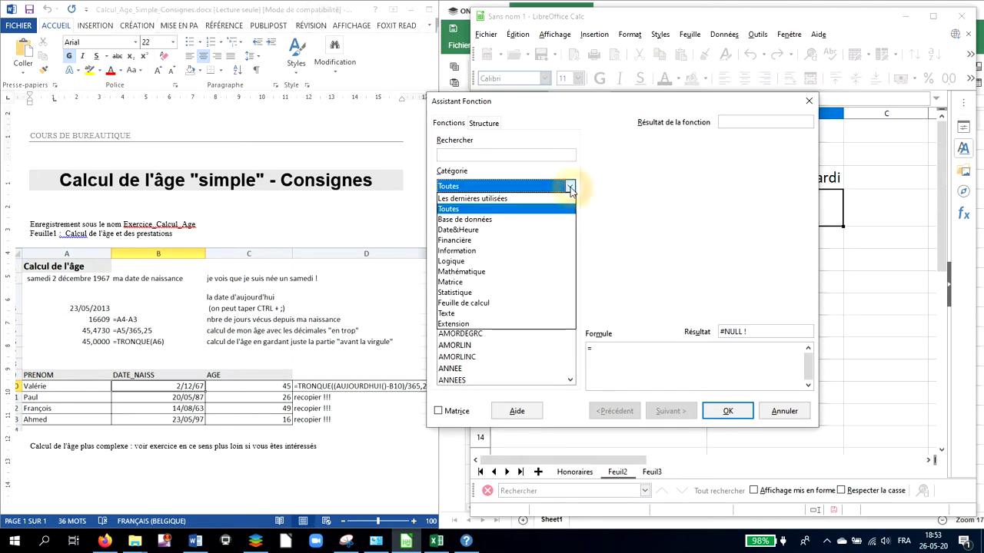
click(517, 233)
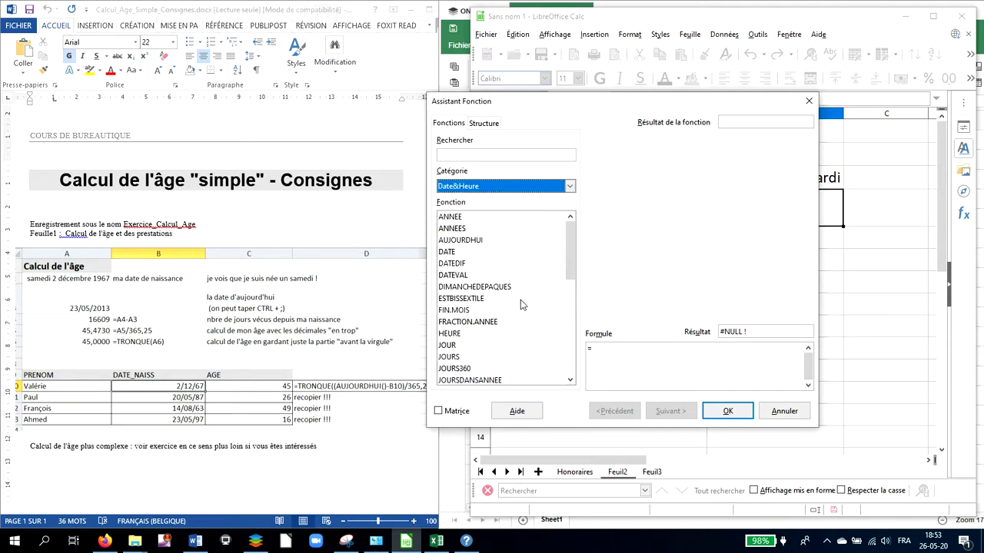
scroll(519, 294, down, 2)
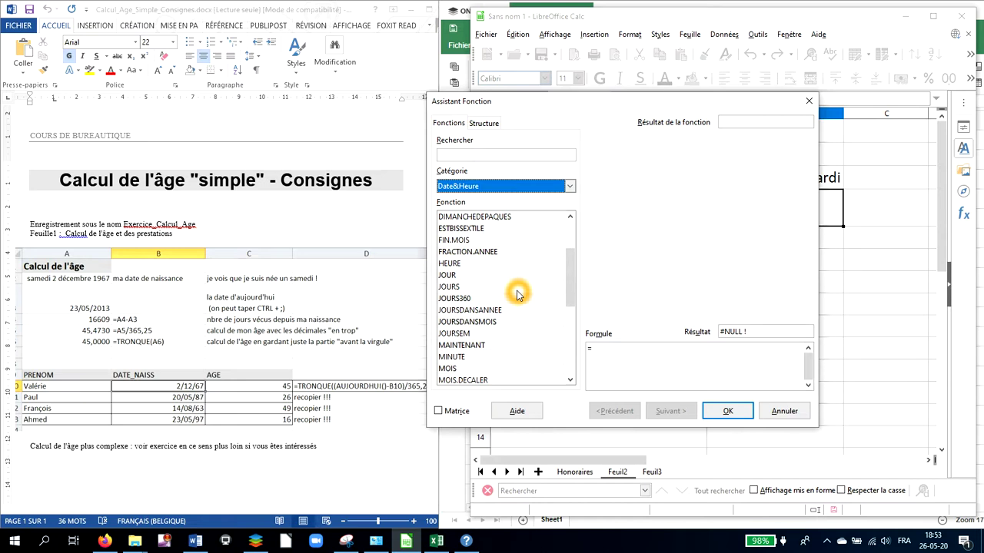
scroll(517, 296, down, 2)
scroll(516, 298, down, 2)
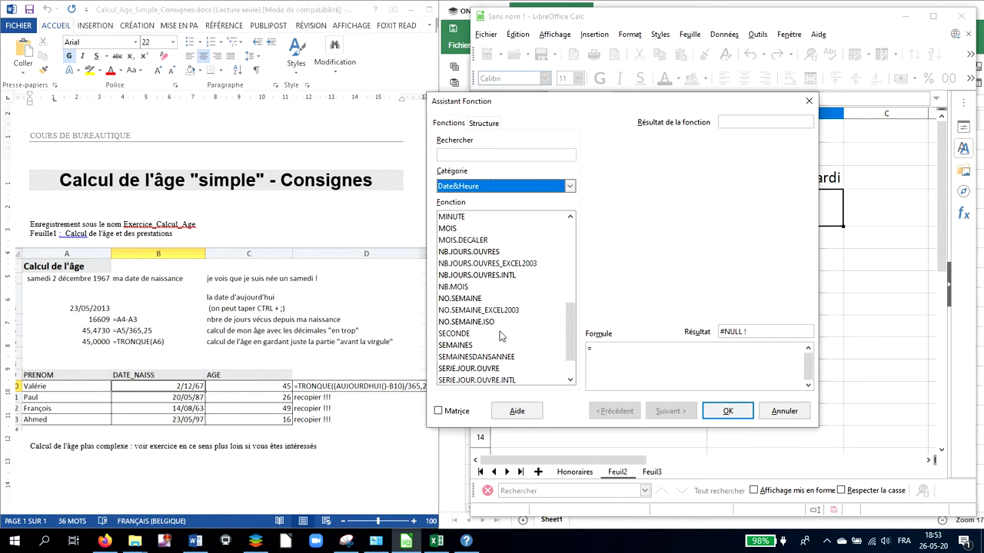
drag(570, 301, 567, 234)
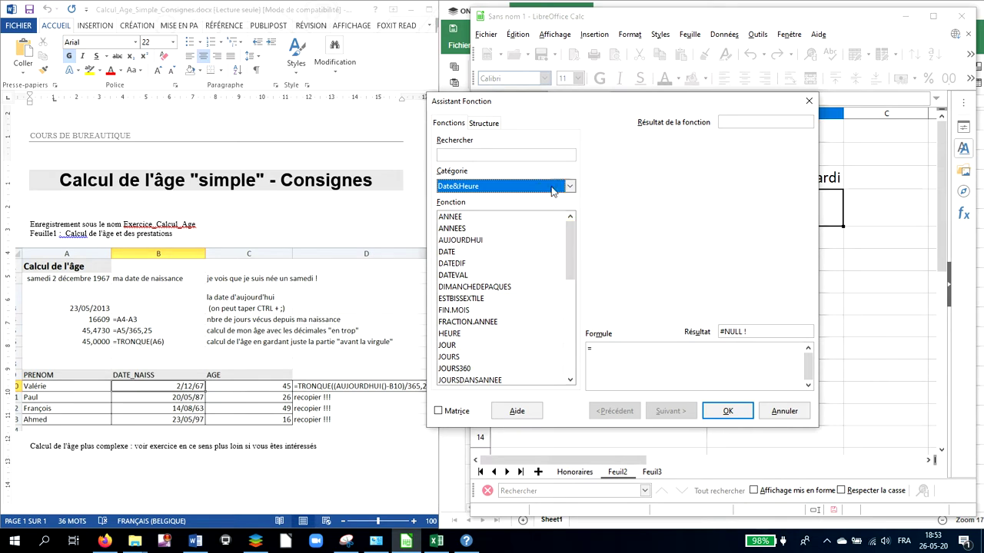
click(465, 335)
click(464, 336)
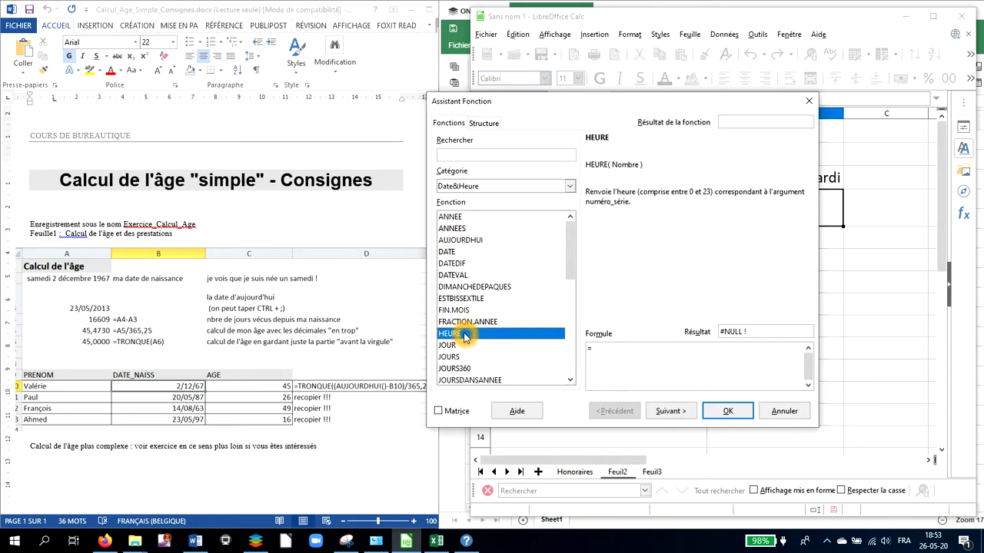
click(609, 356)
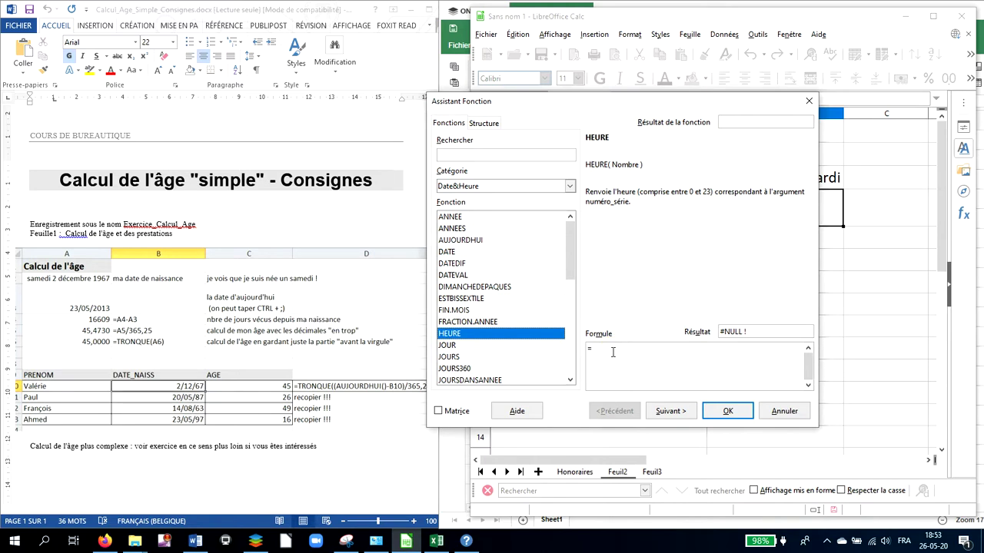
- Set HEURE's Nombre argument to cell A2
click(669, 411)
drag(561, 108, 712, 253)
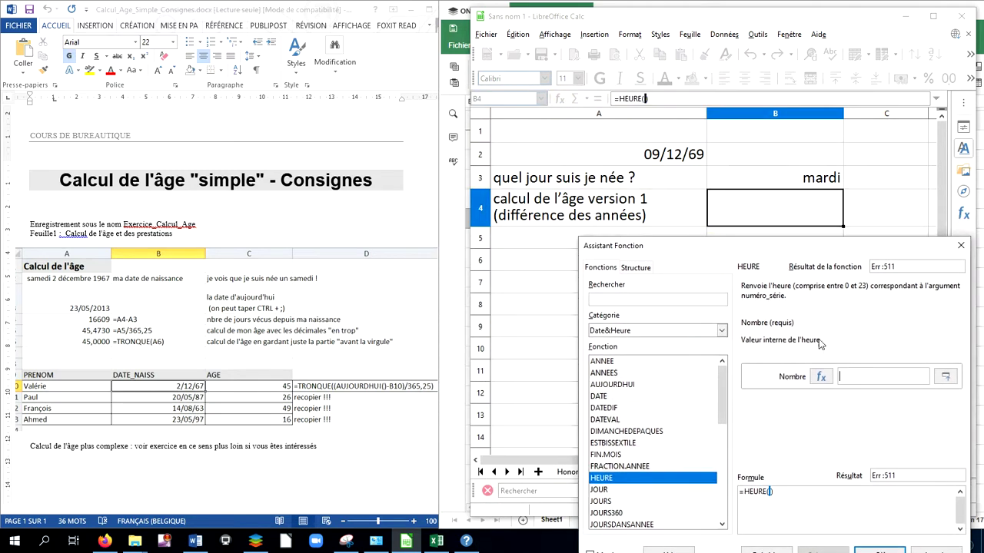
click(673, 156)
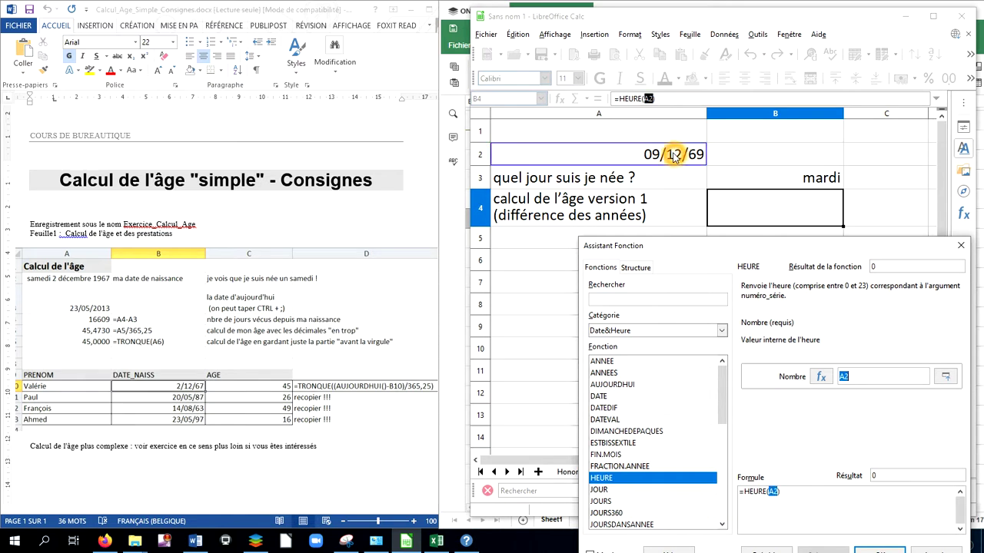
drag(718, 245, 662, 113)
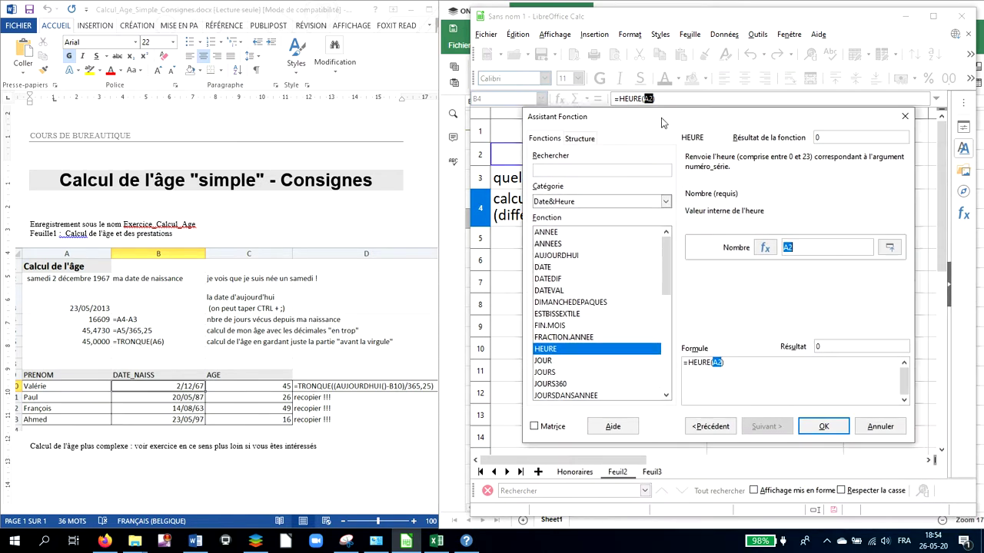
- Insert =HEURE(A2) into B4, then rewrite it as =ANNEE(A2)
click(830, 426)
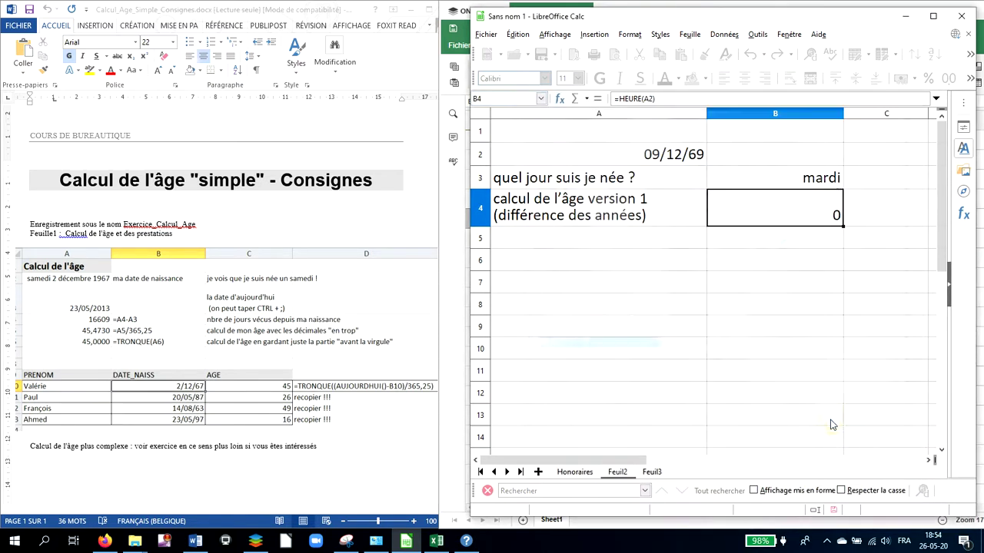
click(795, 217)
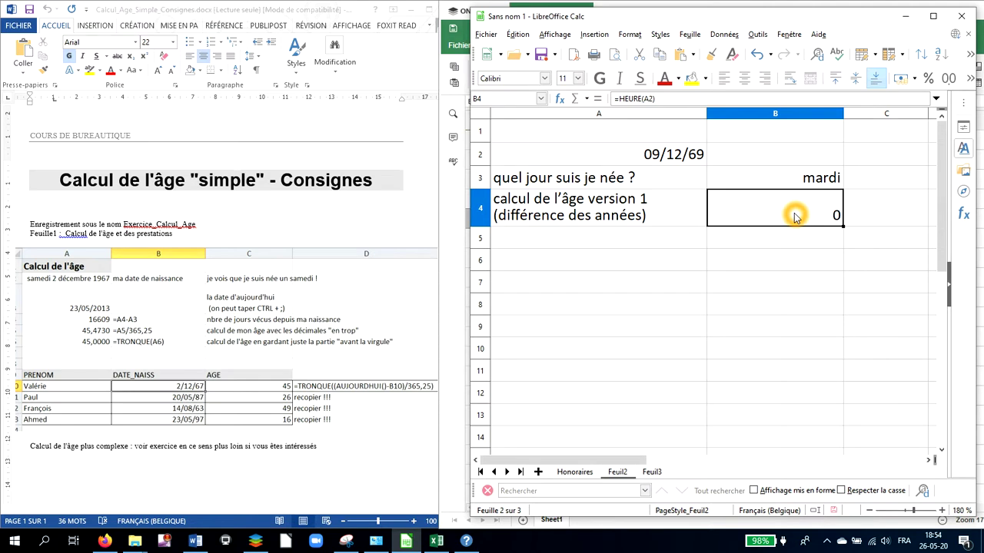
click(642, 100)
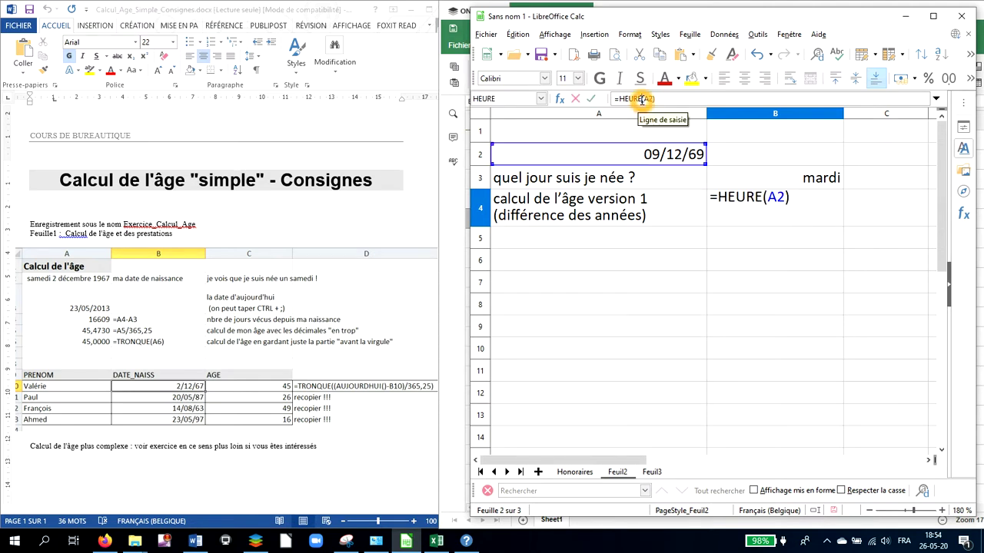
key(BackSpace)
key(BackSpace)
key(BackSpace)
key(BackSpace)
key(BackSpace)
text(annee)
key(Return)
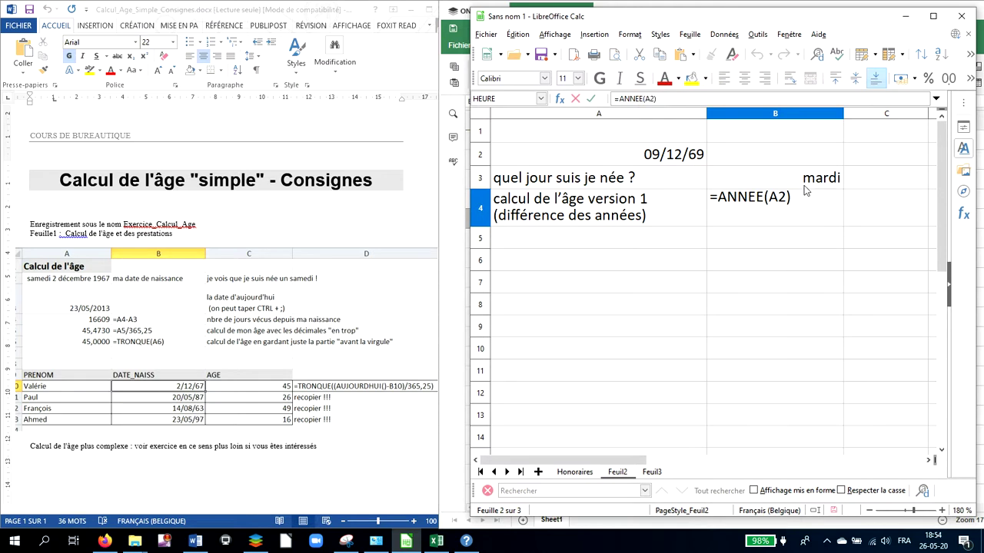
click(592, 101)
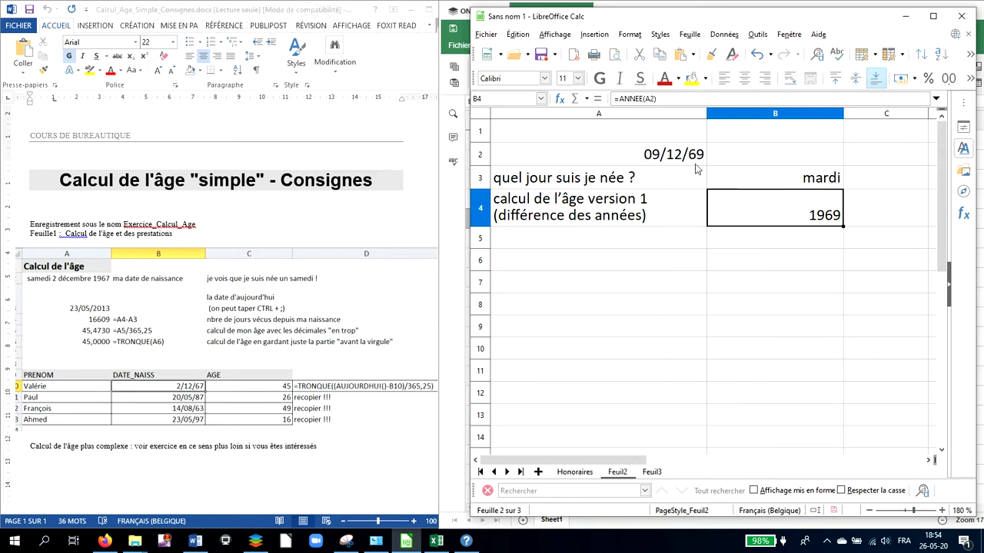
- Prefix B4's formula with 2020- so it computes the age 51
click(783, 214)
click(619, 98)
click(619, 98)
text(2020)
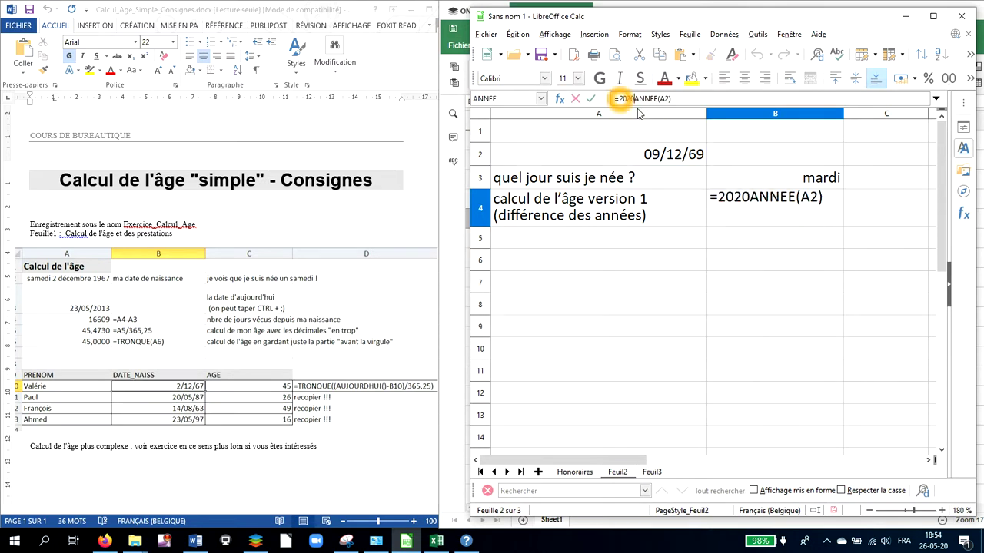
text(-)
key(Return)
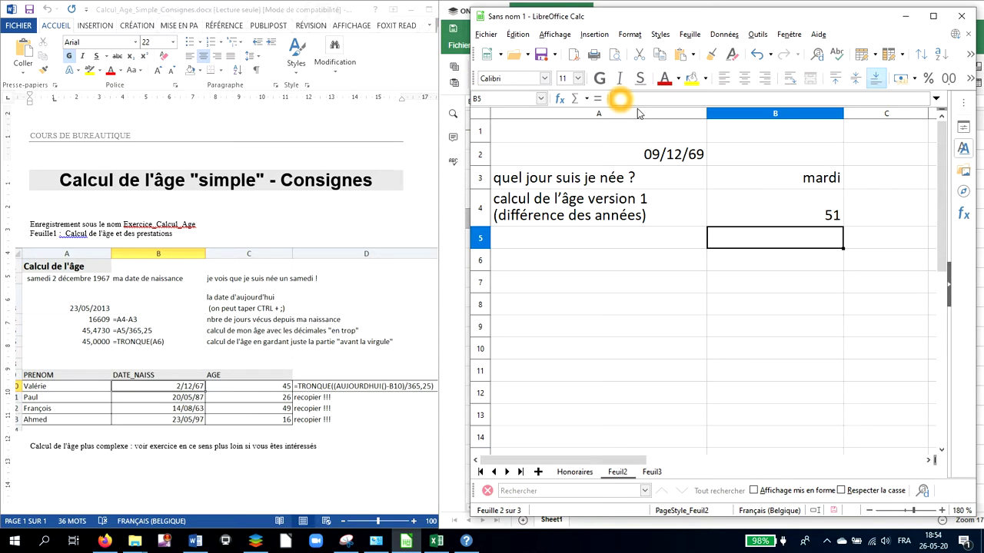
- Remove '2020-' from B4's formula, leaving =ANNEE(A2) showing 1969
click(799, 219)
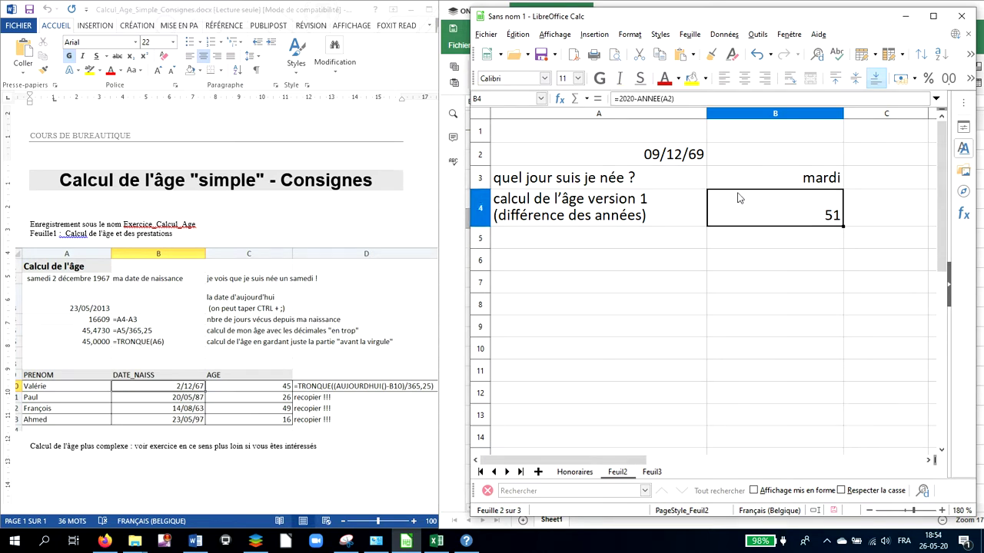
click(636, 100)
click(654, 137)
key(BackSpace)
key(BackSpace)
key(BackSpace)
key(BackSpace)
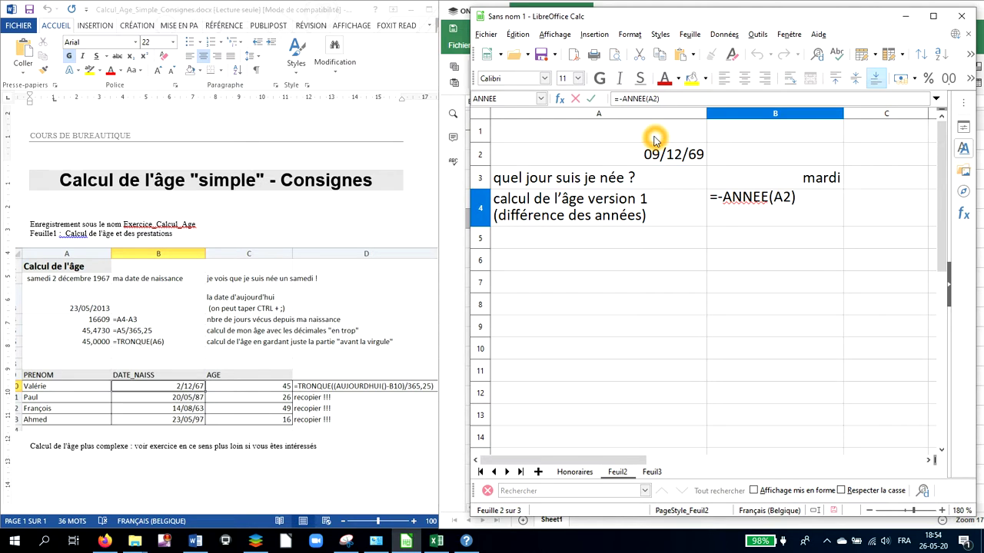
key(BackSpace)
key(Return)
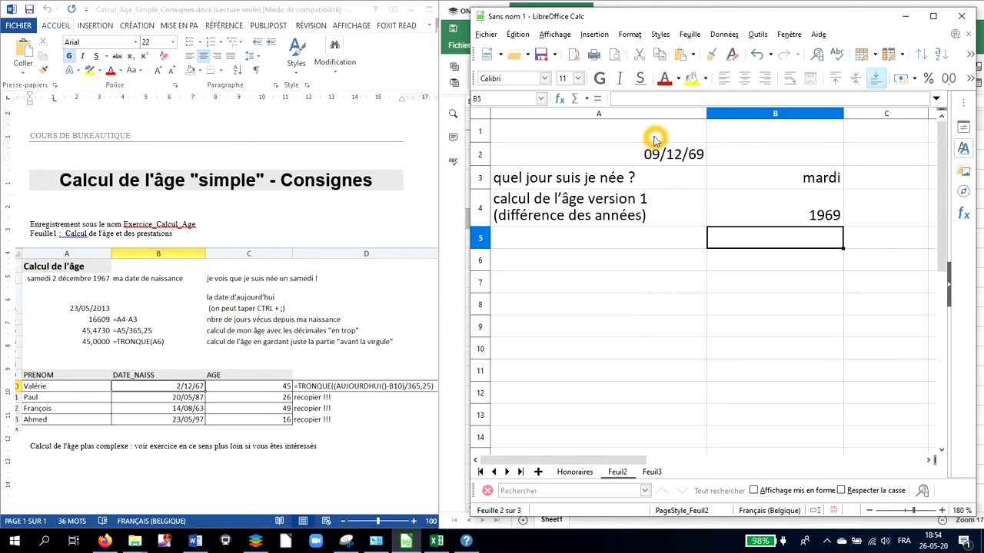
- Insert today's date 26/05/2020 into A1 with Ctrl+; and right-click the cell
click(654, 134)
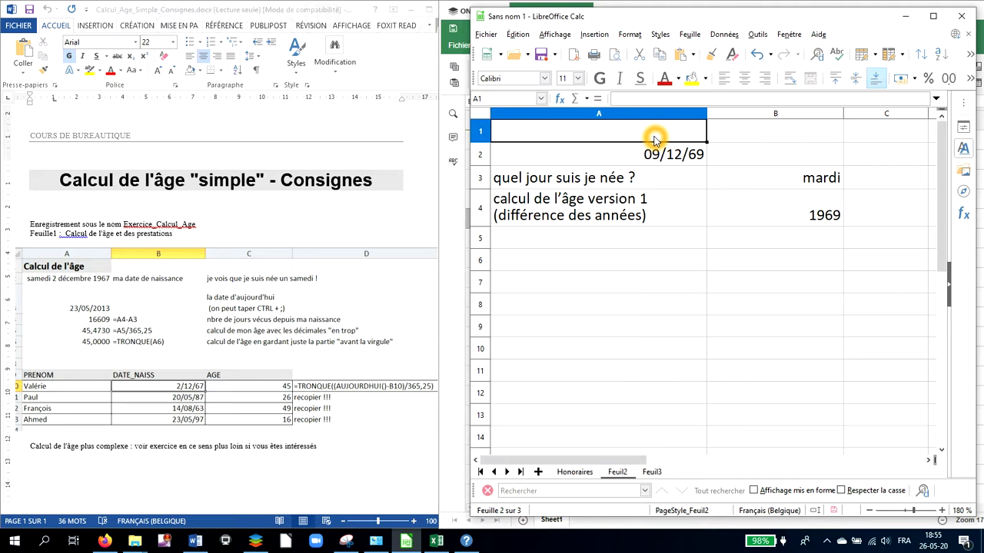
key(ctrl+semicolon)
key(Down)
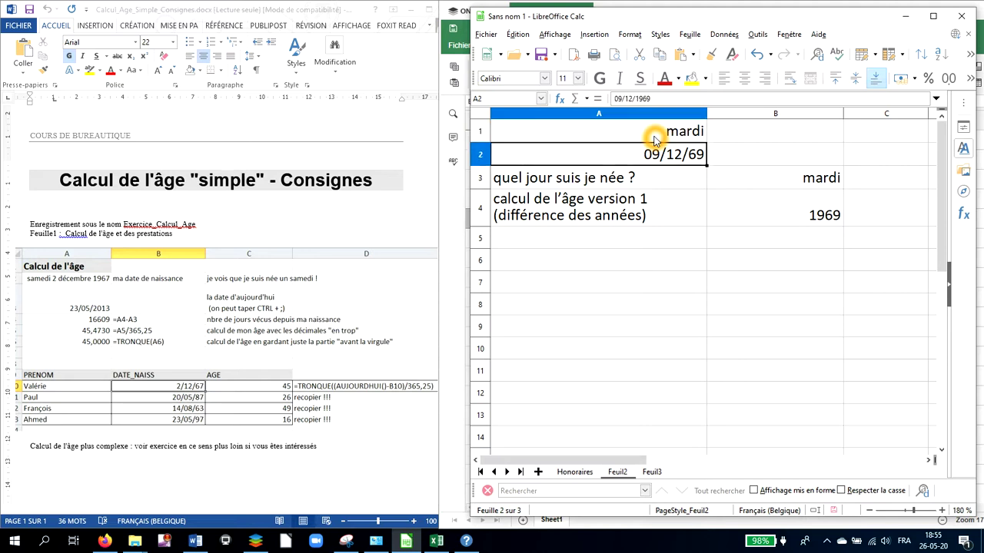
click(667, 130)
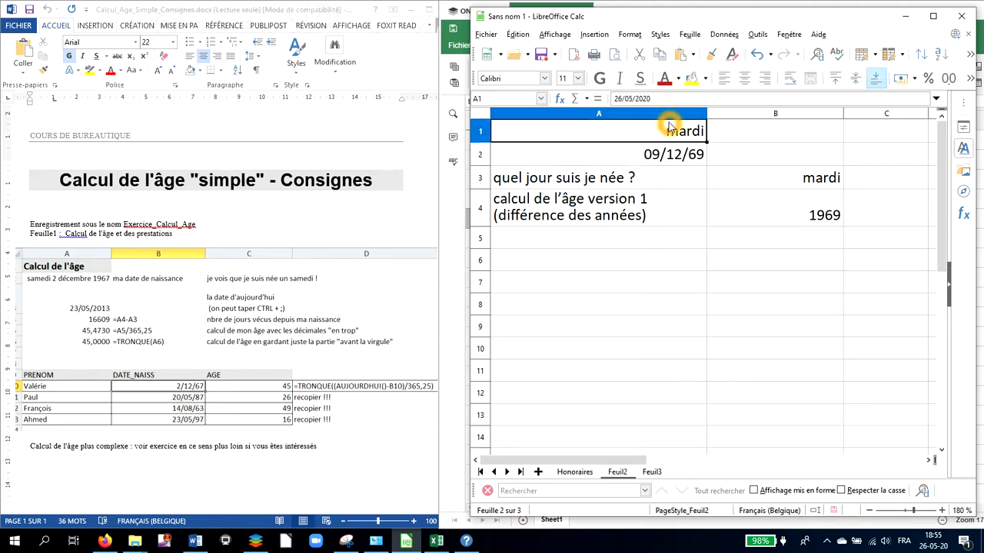
click(671, 132)
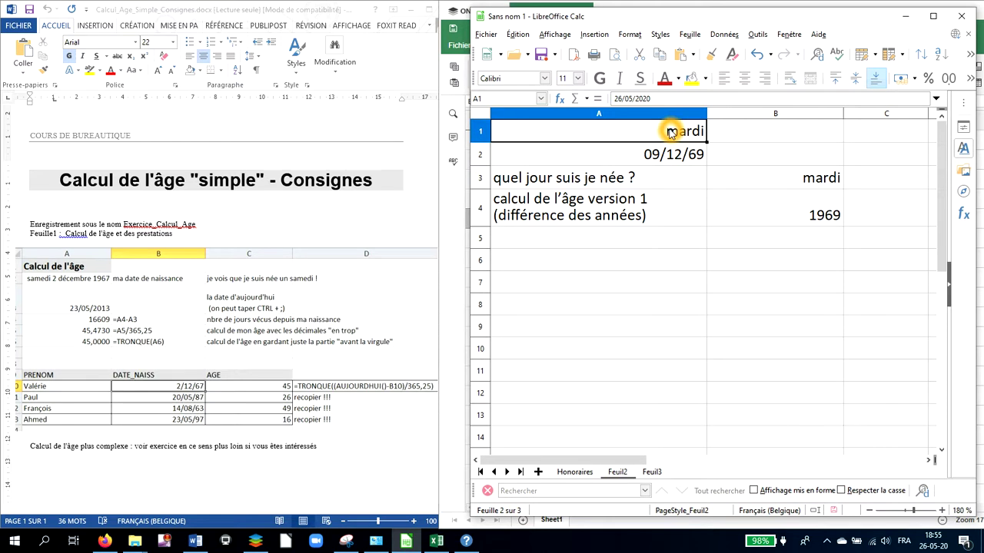
right_click(671, 132)
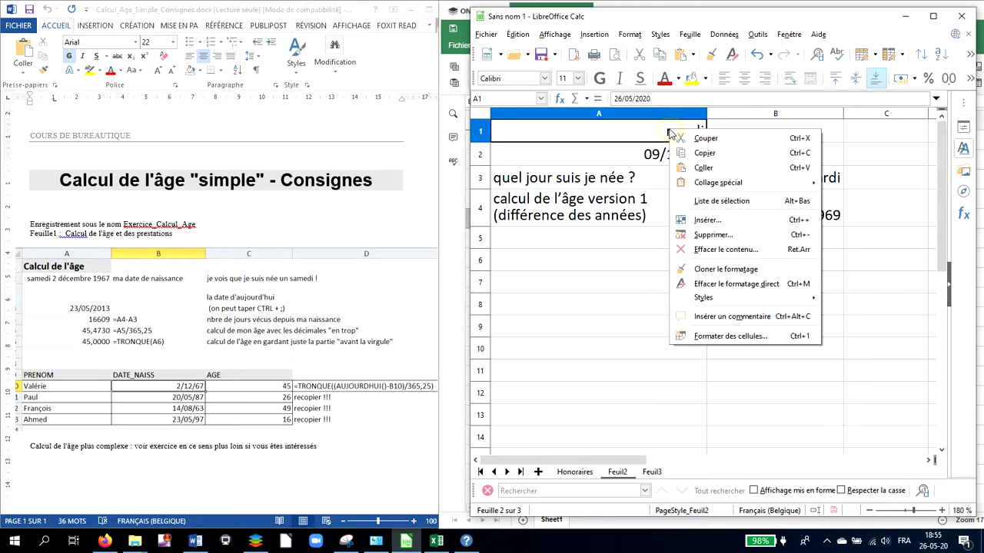
- Apply the '31 déc. 1999' date format to A1 so it reads 26 mai 2020
click(720, 329)
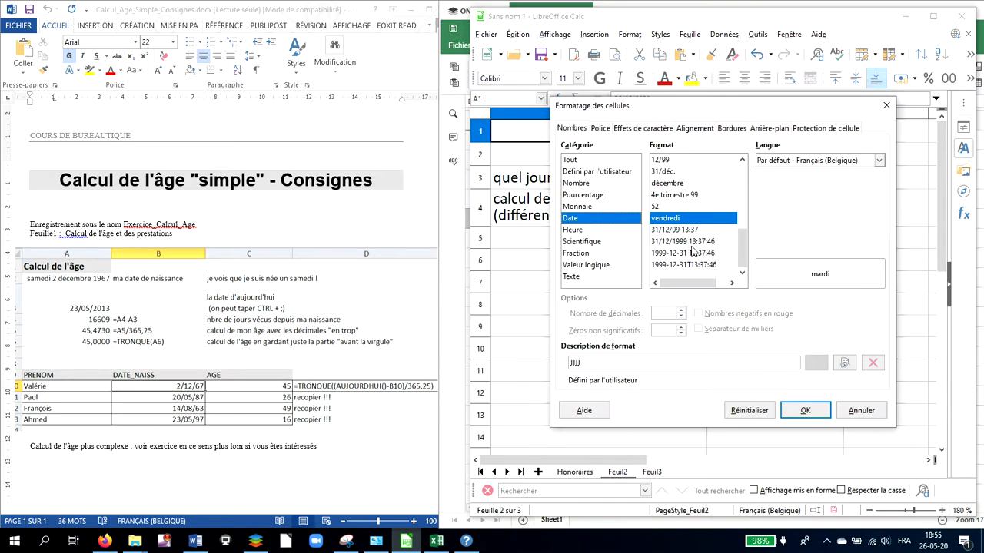
click(681, 221)
drag(749, 247, 746, 193)
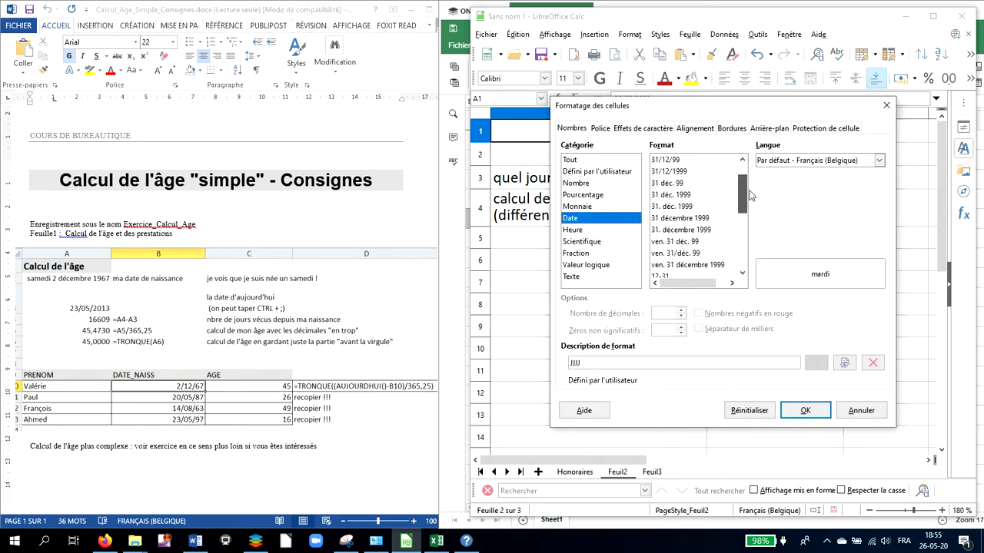
click(699, 193)
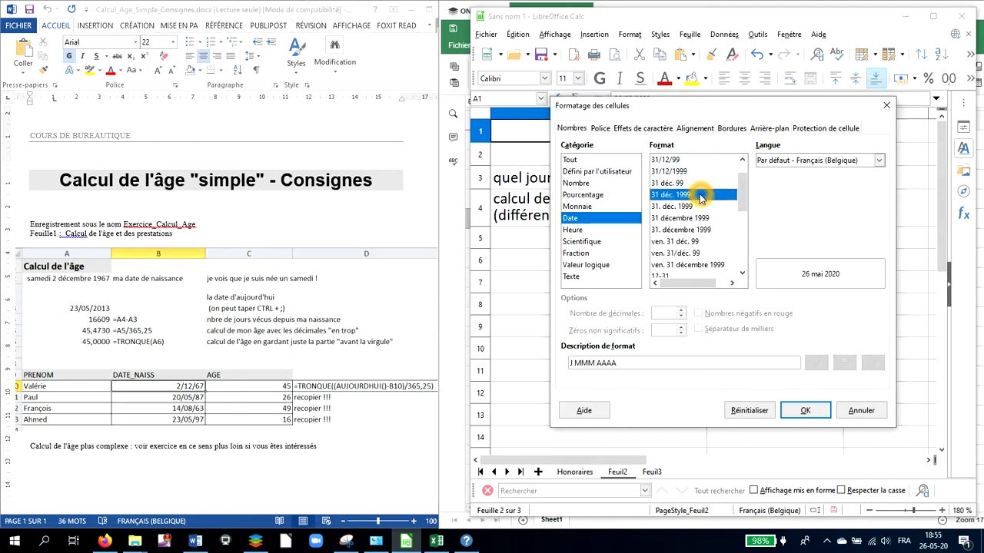
click(804, 412)
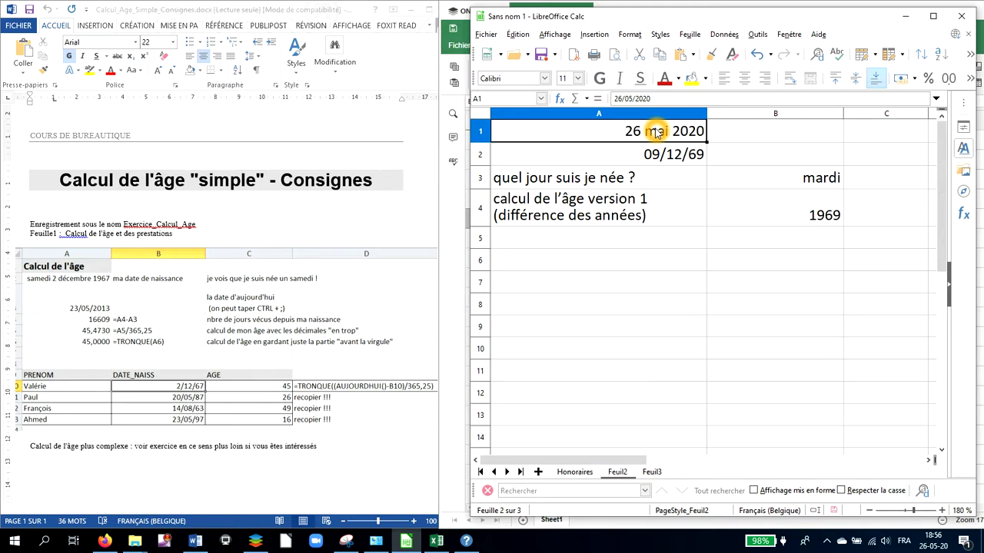
- Clear B4 and start typing the formula =annee(A1)-annee( with A1 as the first reference
click(753, 207)
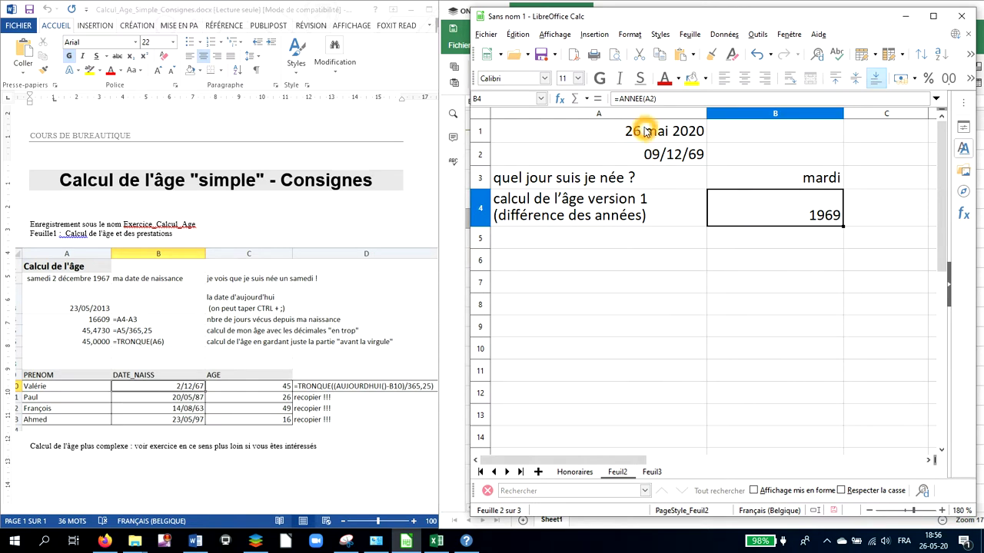
key(Delete)
text(=)
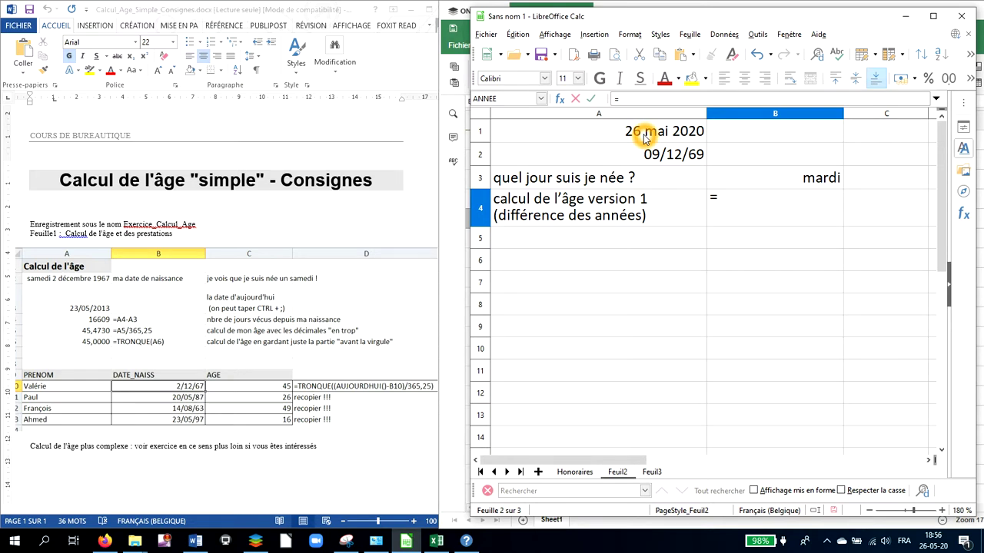
text(a)
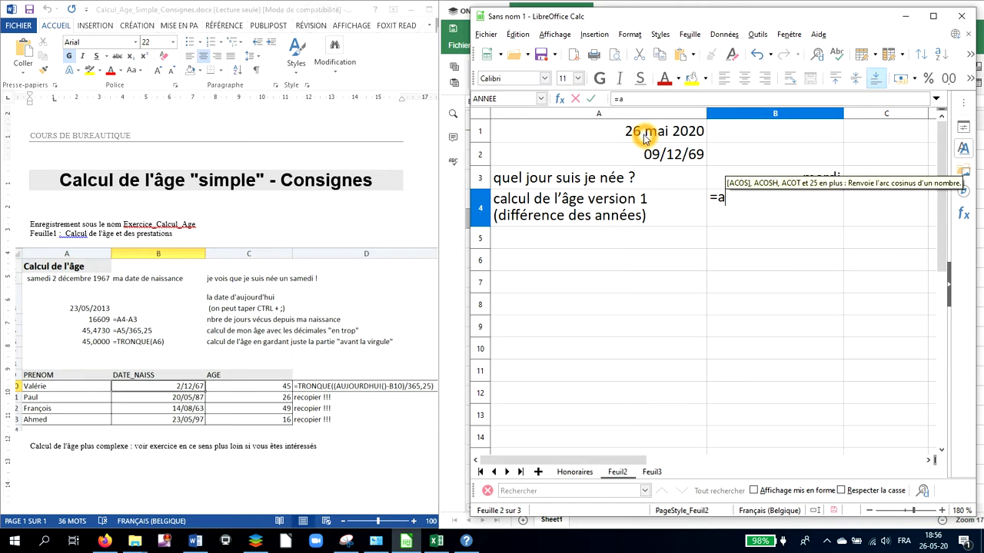
text(nnee)
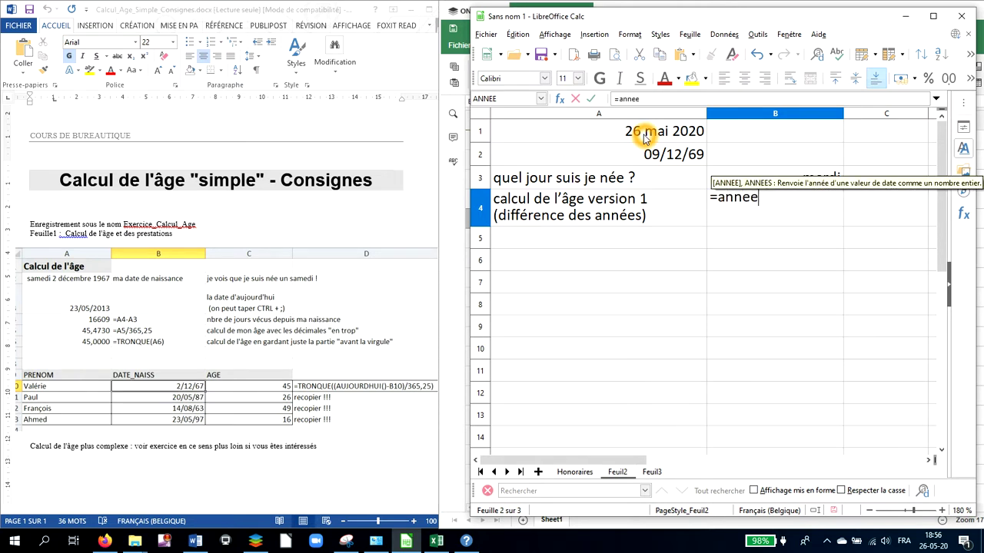
text(()
click(643, 134)
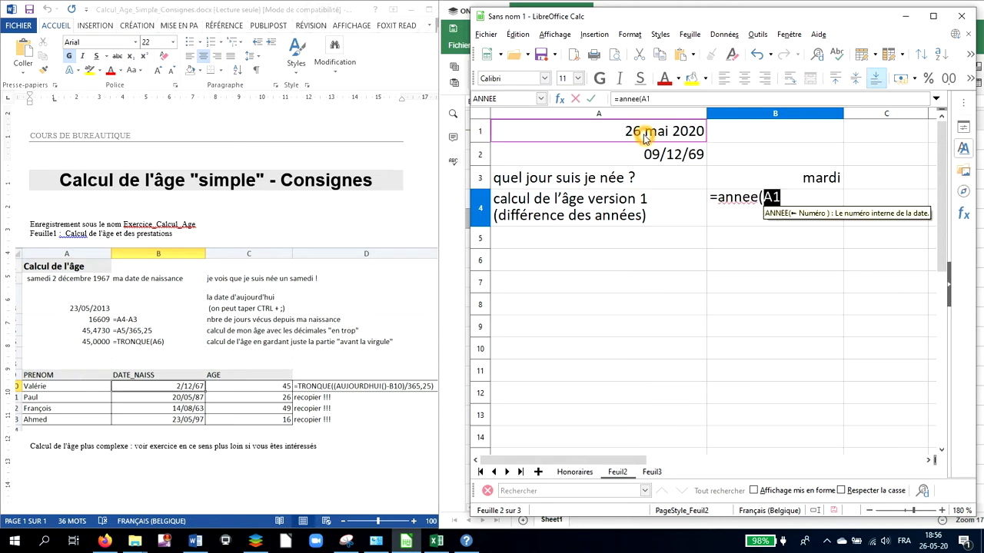
text())
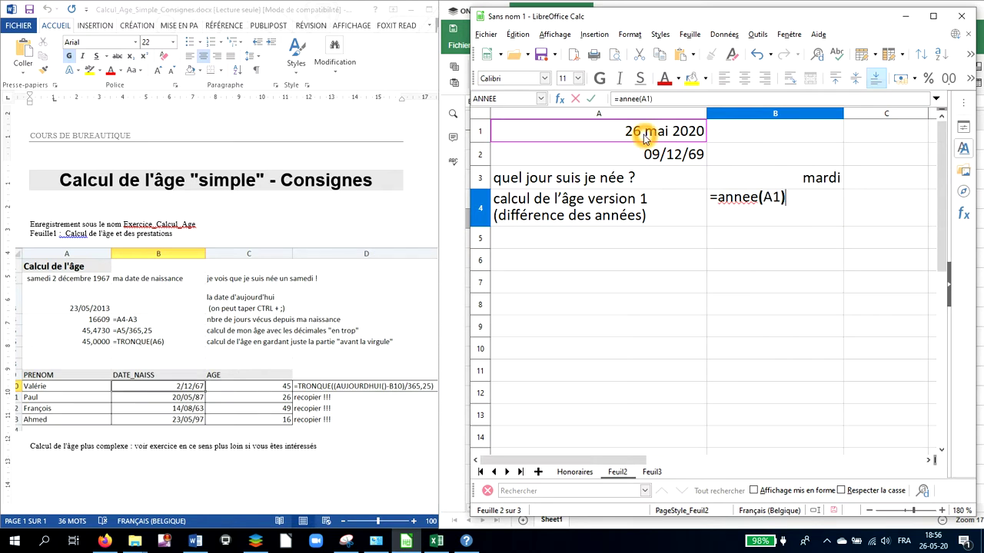
text(-)
text(anne)
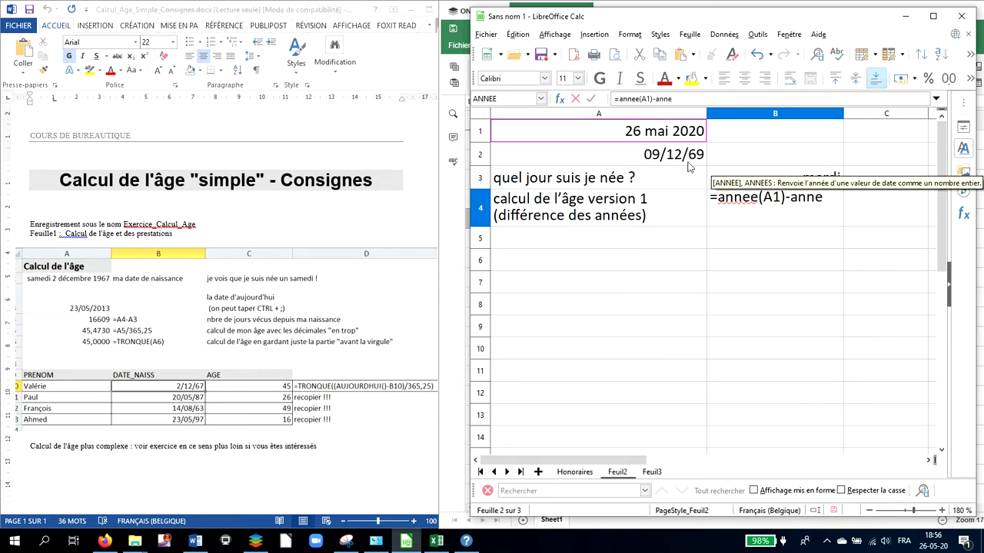
click(727, 186)
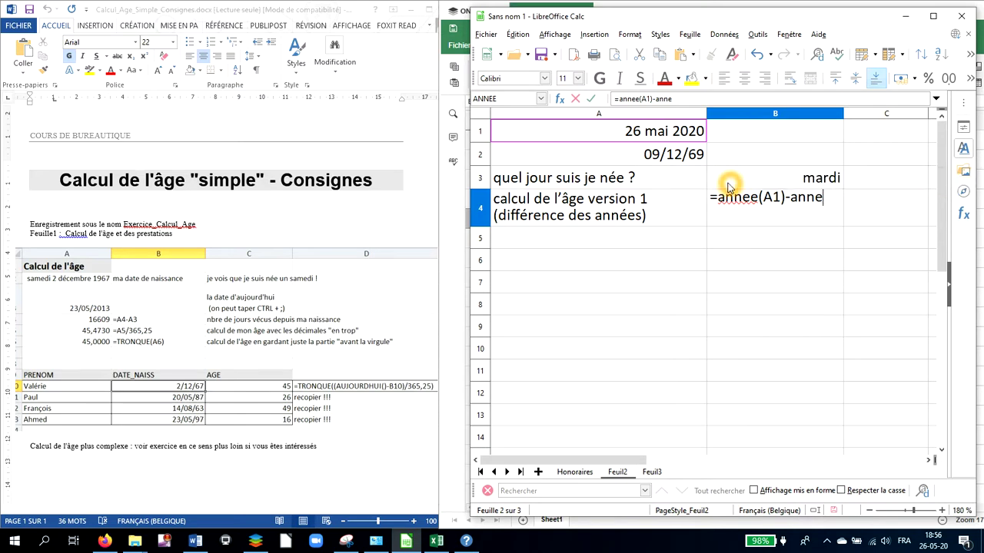
click(830, 201)
text(e)
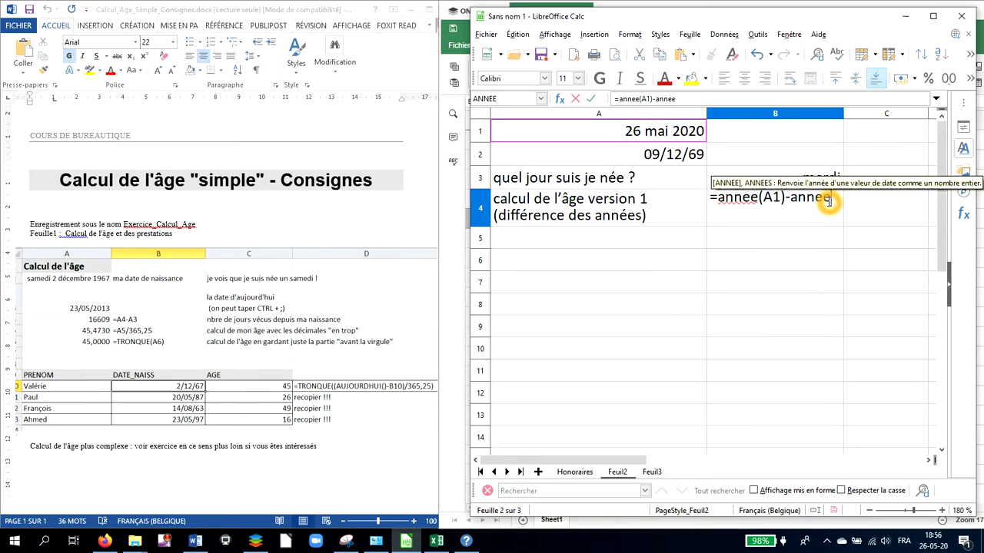
click(775, 186)
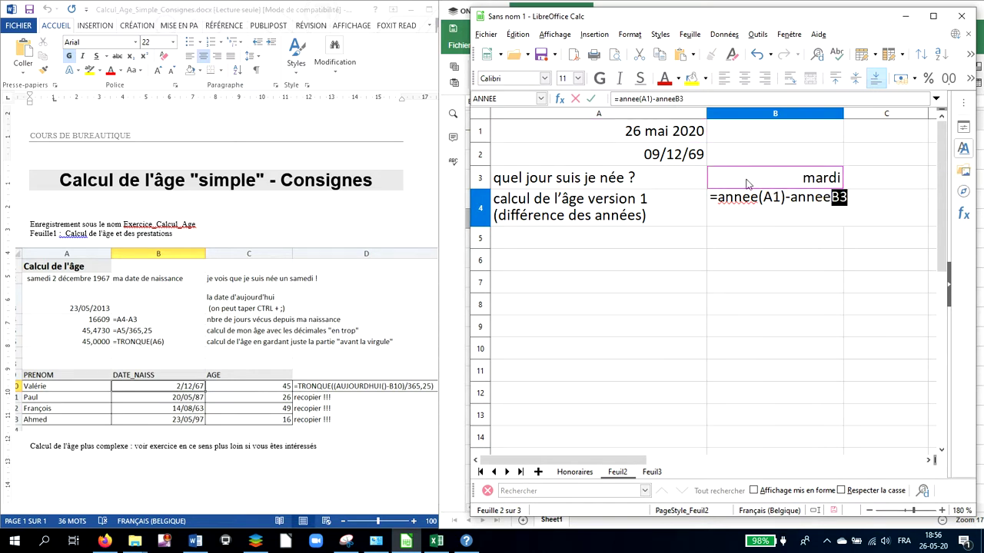
- Remove the mistaken B3 reference and complete =annee(A1)-annee(A2) so B4 shows 51
click(684, 96)
click(686, 102)
key(BackSpace)
key(BackSpace)
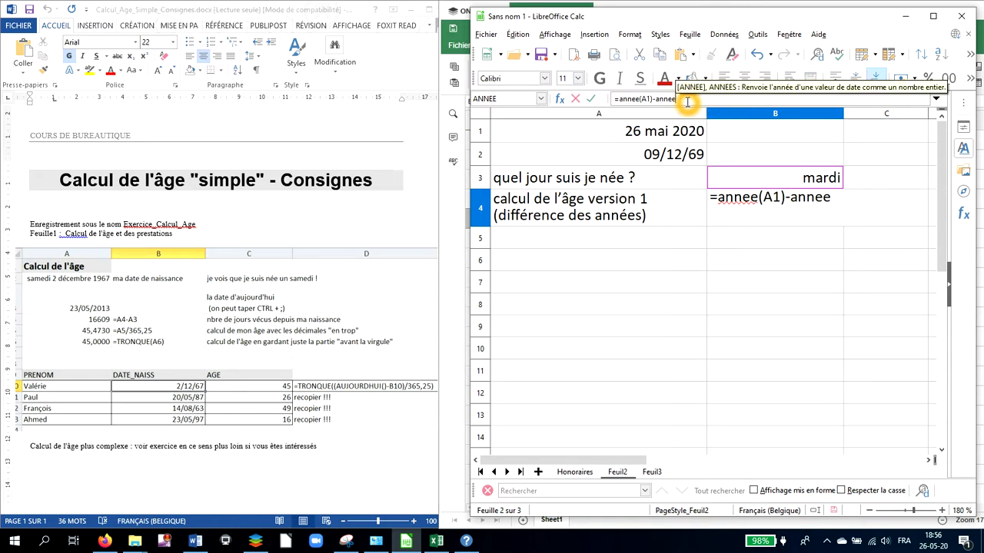
text(()
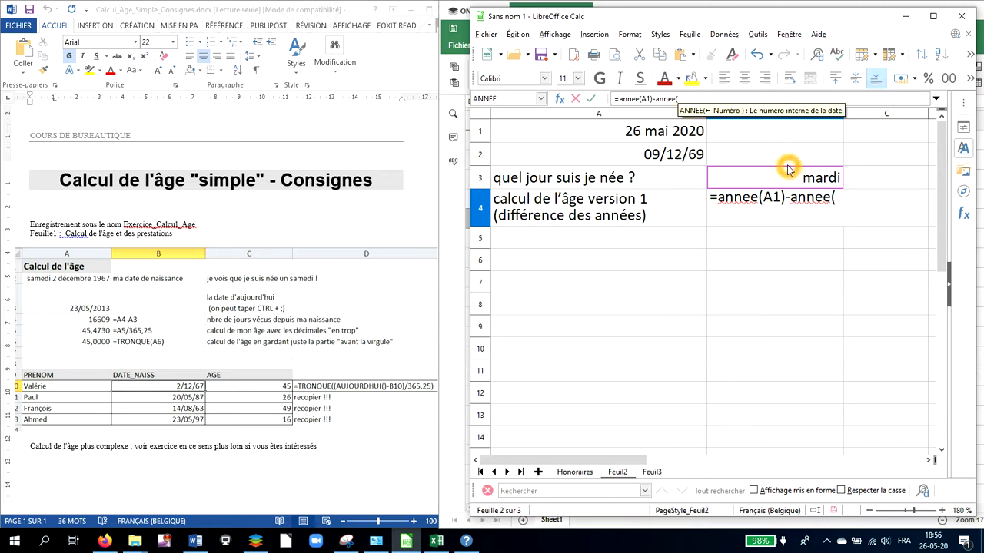
click(673, 155)
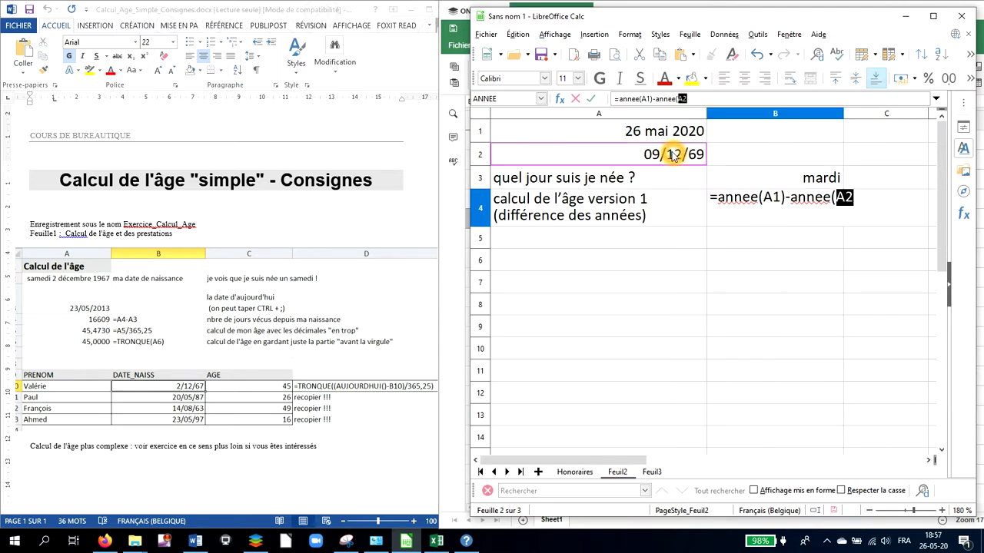
text())
key(Return)
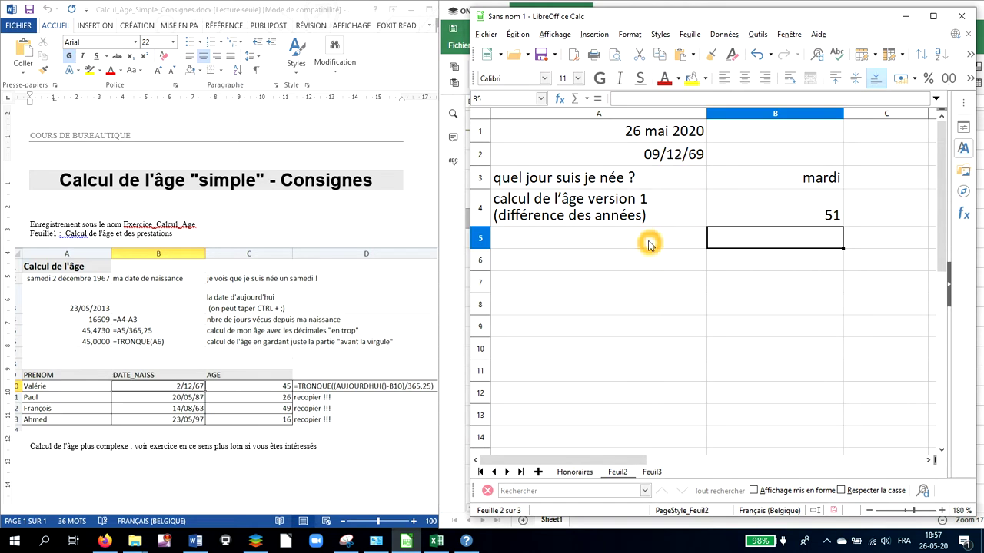
- Select cell A1 holding the date 26 mai 2020
click(636, 135)
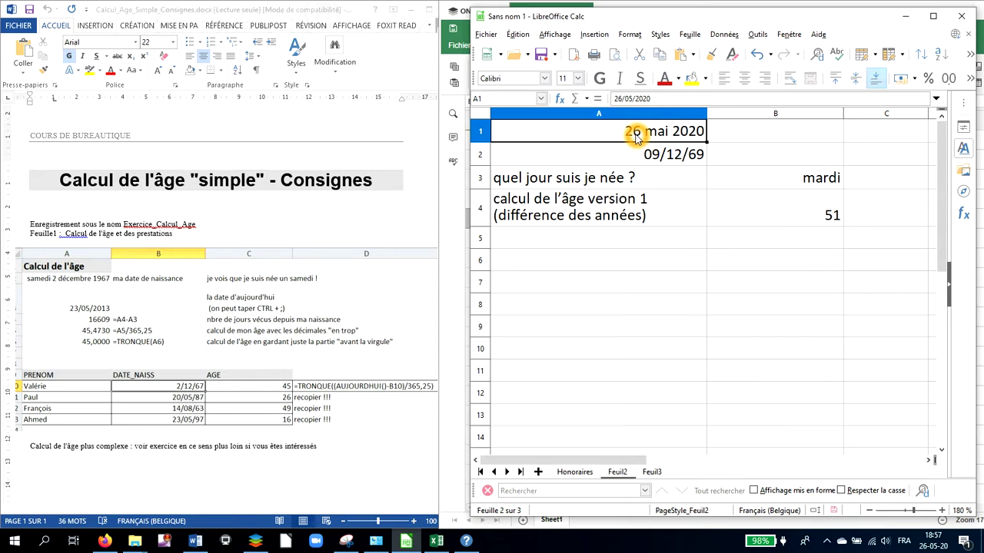
- Enter =AUJOURDHUI() in A1 after removing a stray reference; it still displays 26 mai 2020
text(=)
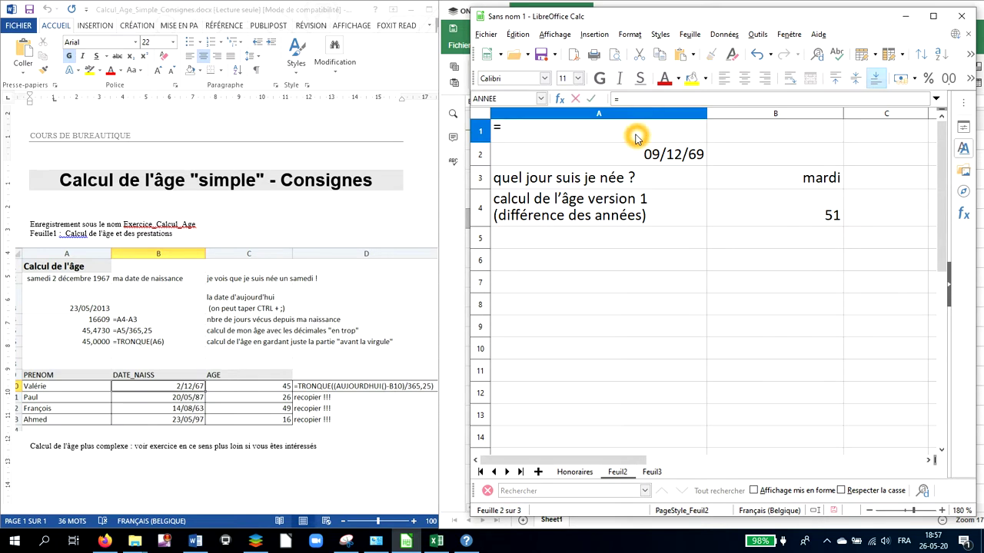
text(auj)
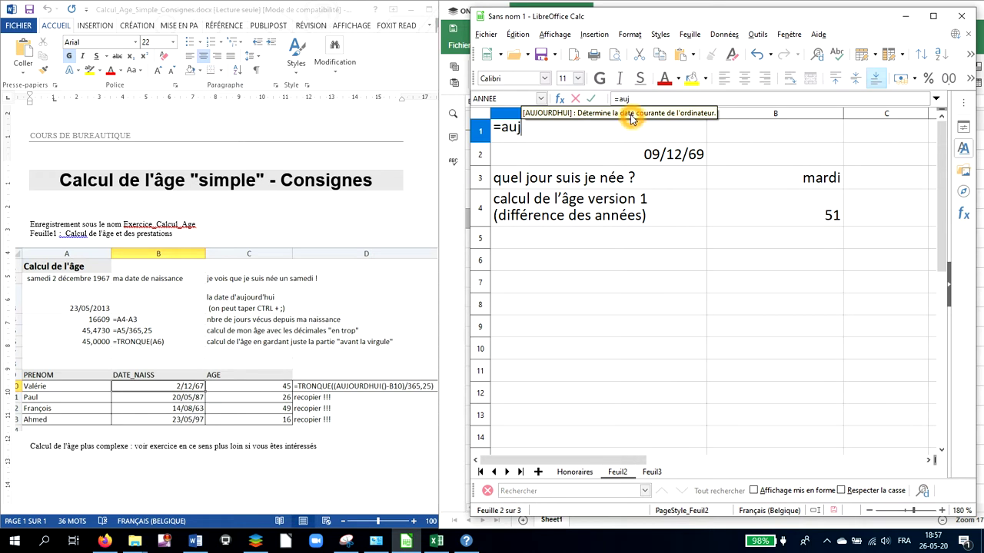
click(632, 117)
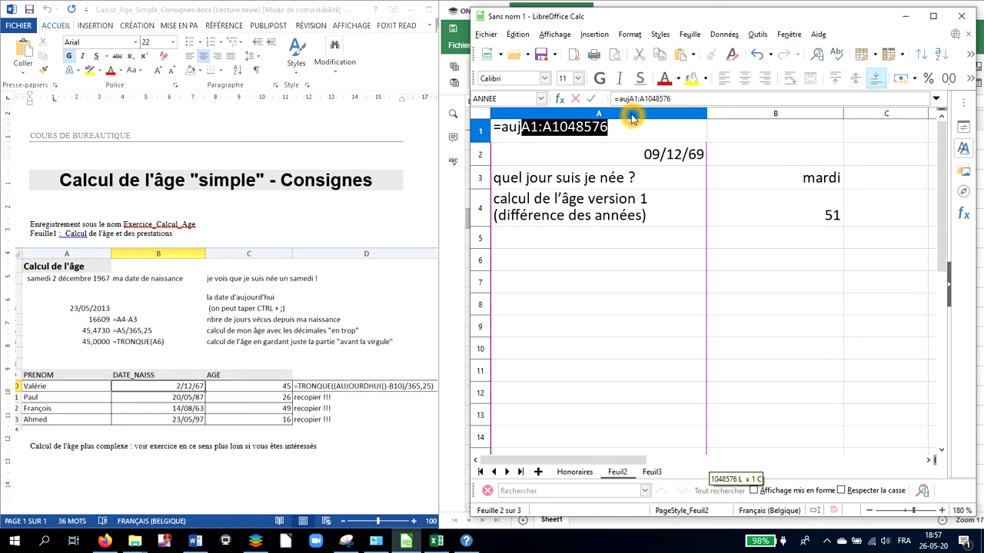
click(631, 121)
key(BackSpace)
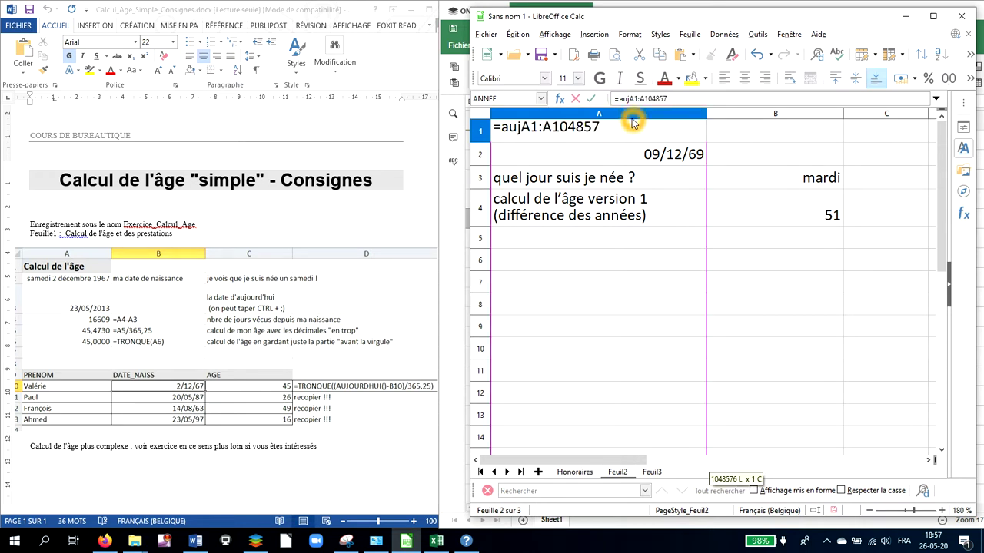
drag(600, 126, 519, 135)
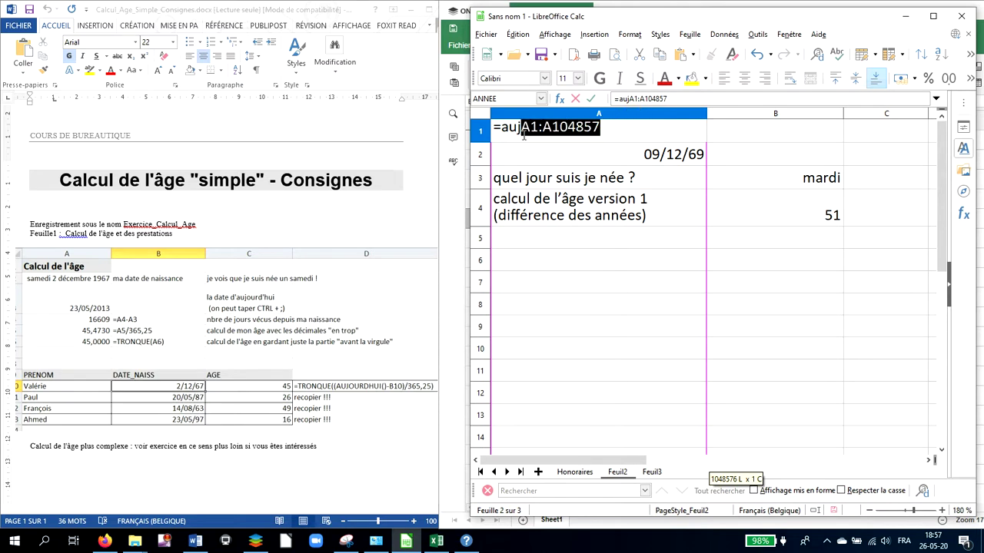
key(BackSpace)
key(BackSpace)
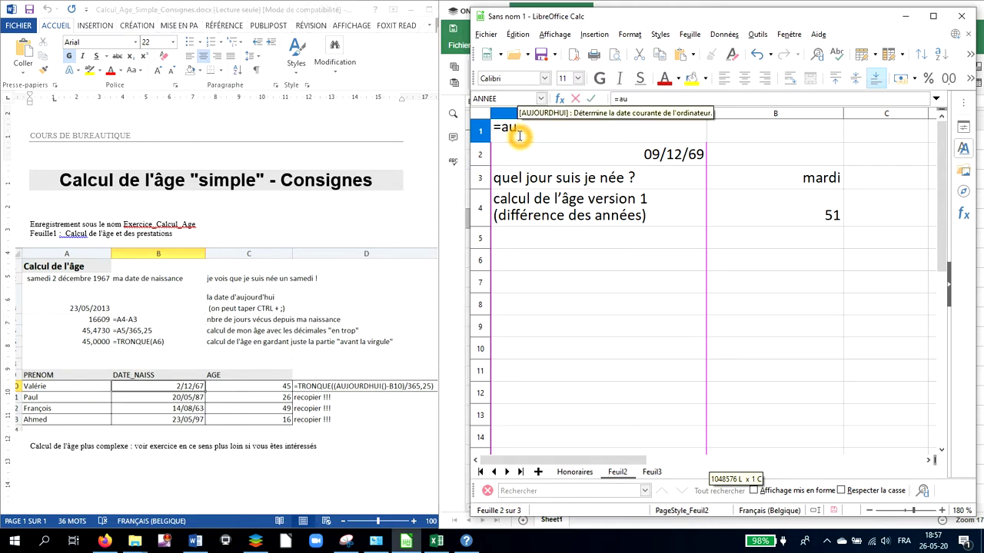
click(543, 119)
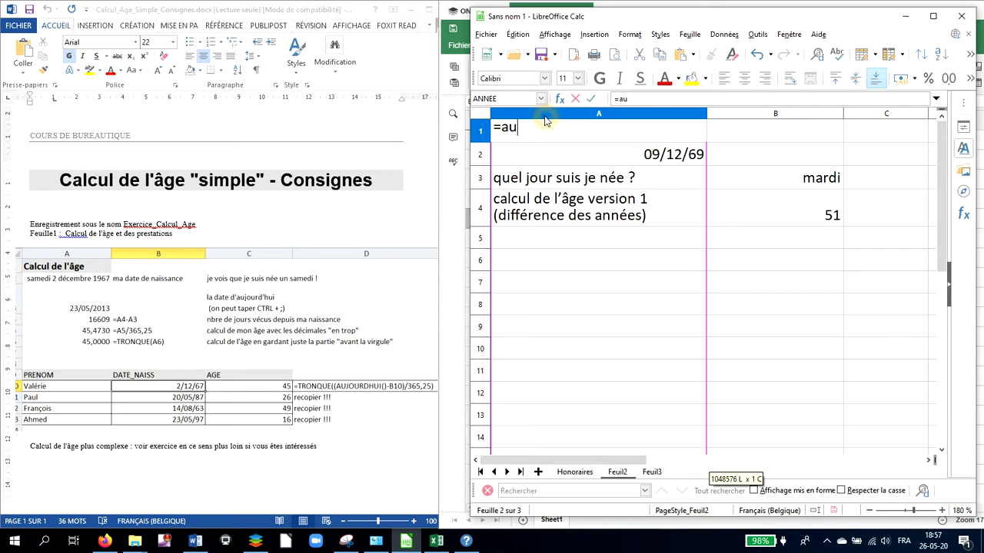
click(519, 129)
click(582, 139)
text(jour)
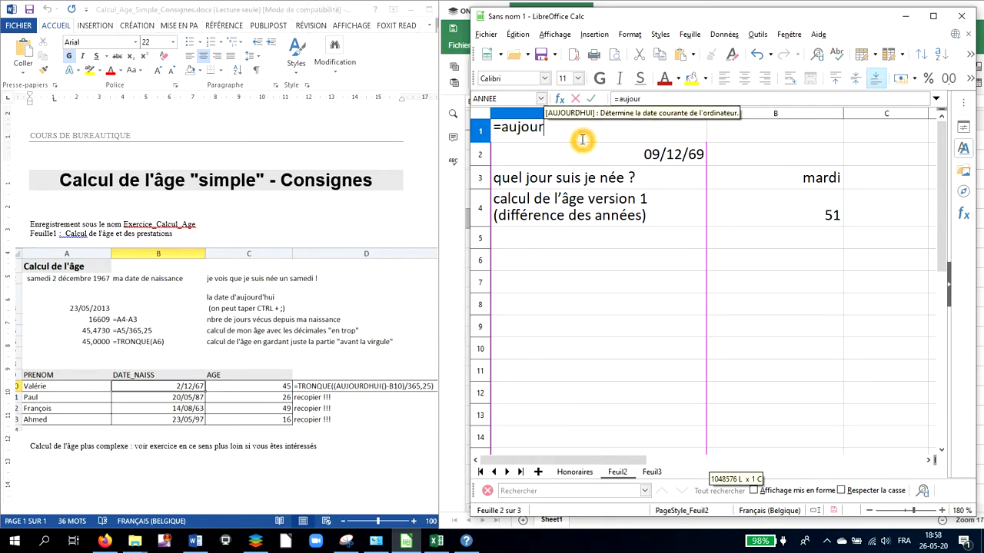
key(Return)
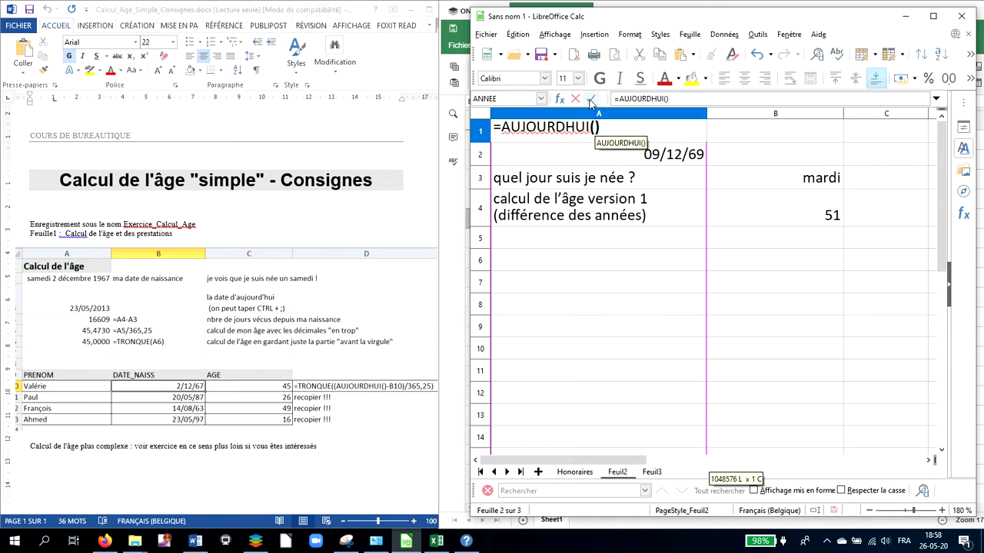
click(591, 102)
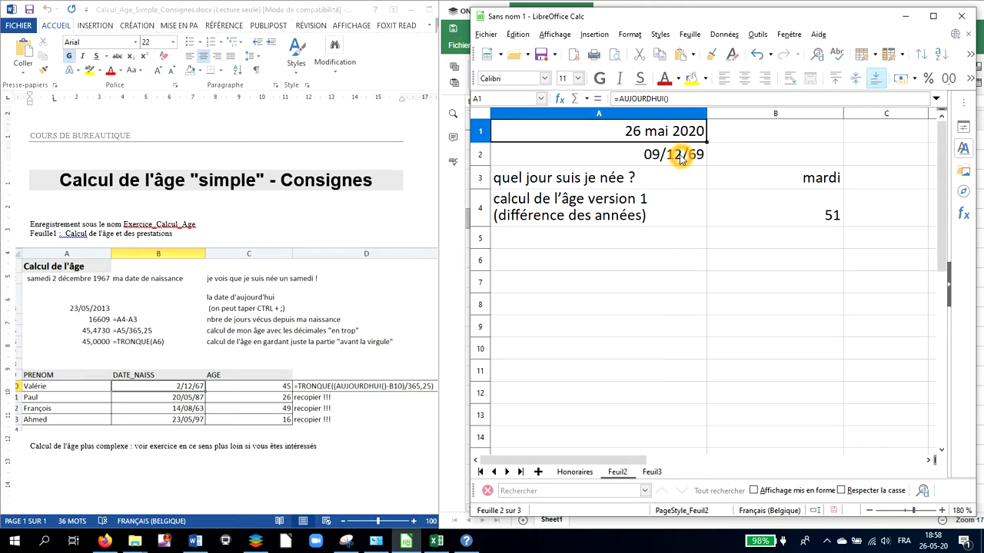
- In Excel's Feuil2, put =AUJOURDHUI() in A1 so it displays 26-05-20
click(436, 541)
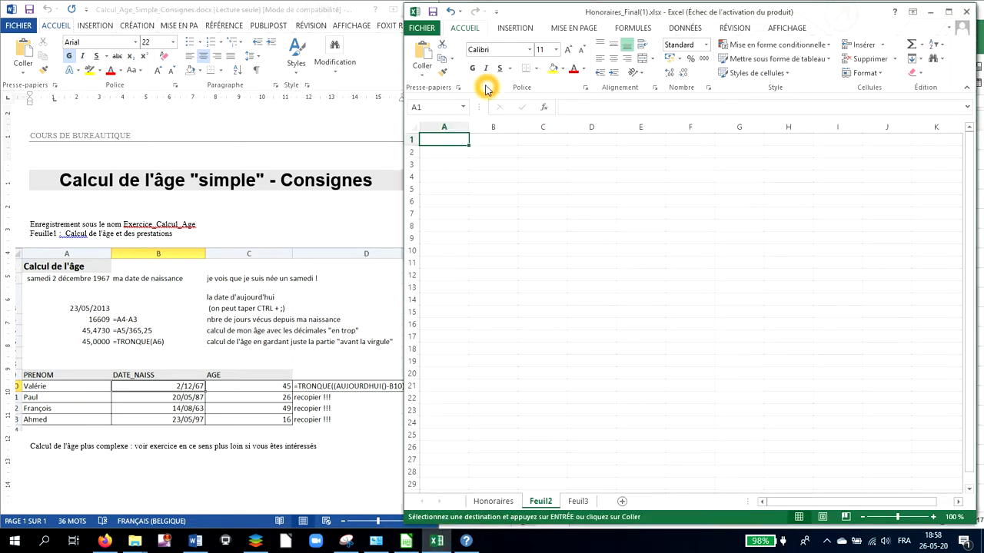
text(=auj)
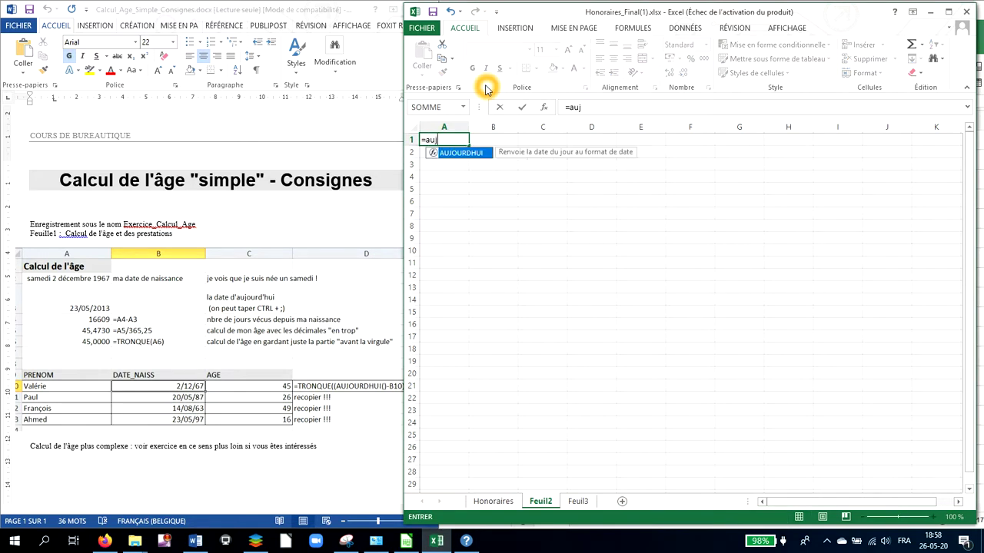
double_click(476, 154)
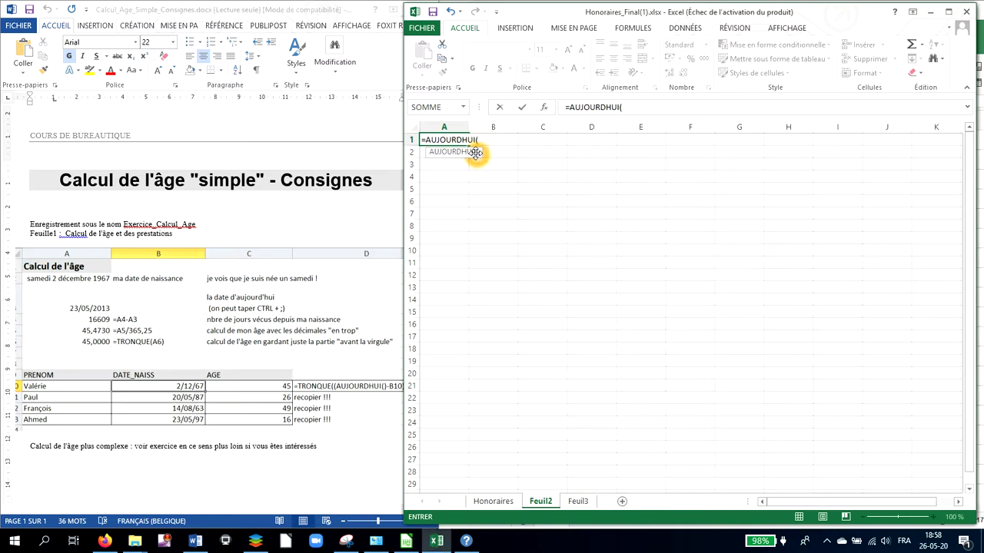
text())
key(Return)
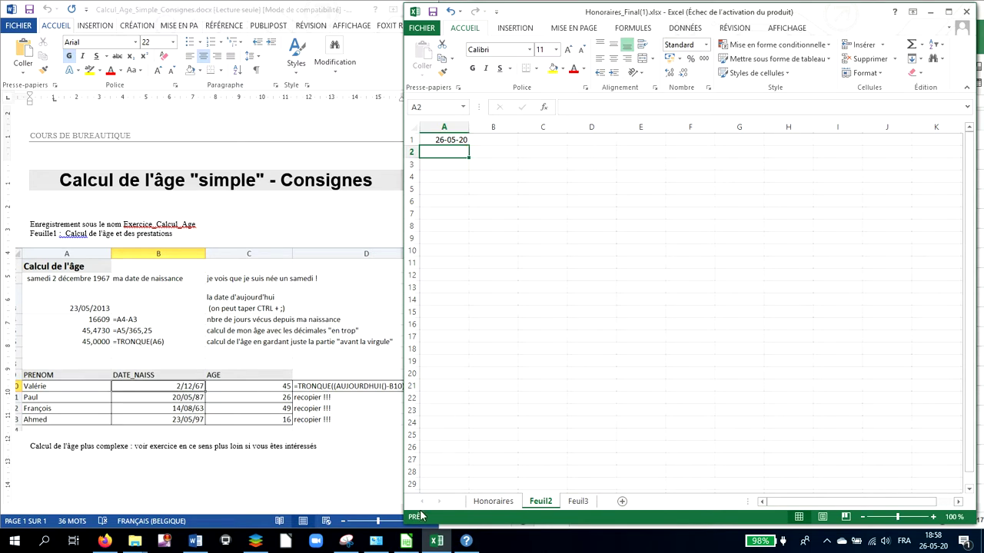
- In ONLYOFFICE's Livre1.xlsx, replace B5's #NOM? error with =AUJOURDHUI(), showing 26/05/2020
click(256, 541)
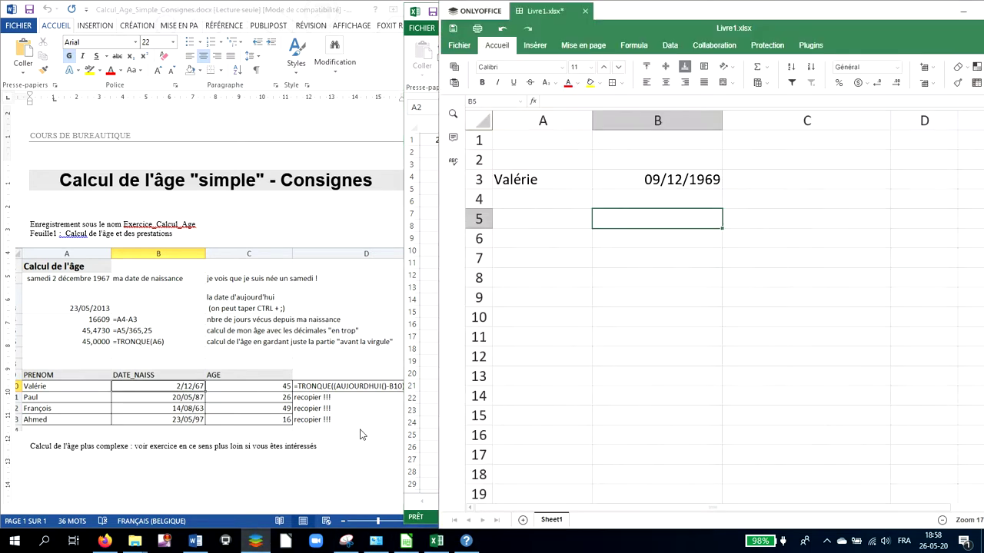
click(544, 328)
text(=)
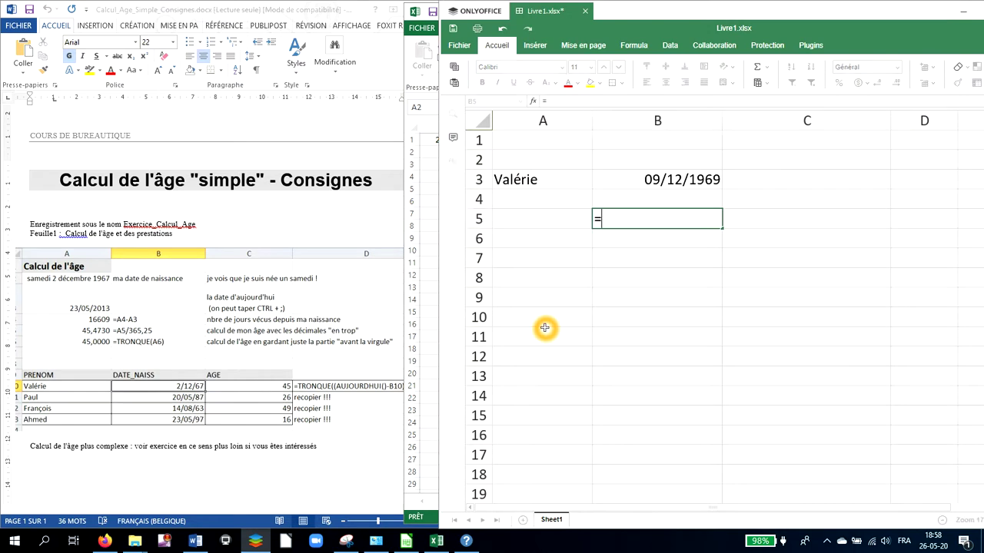
text(auj)
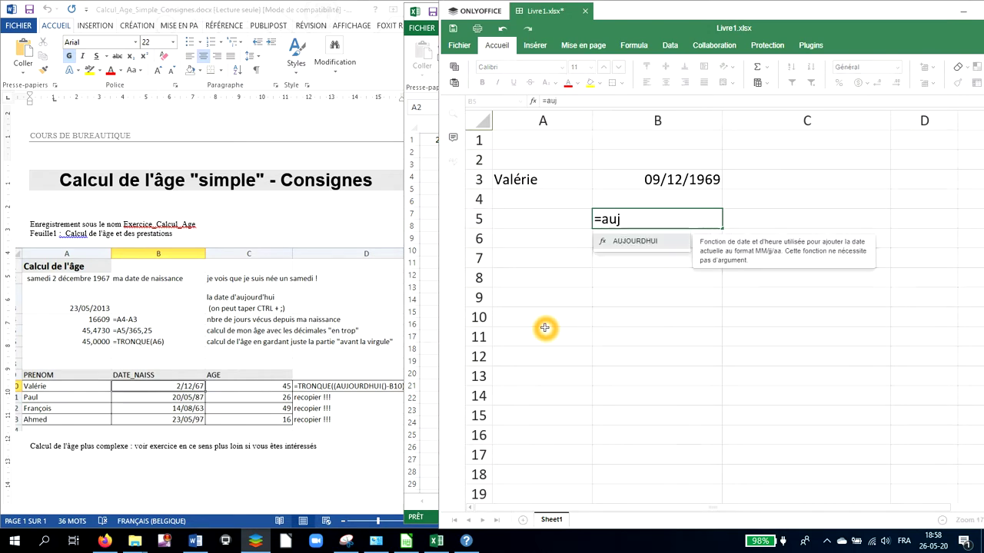
click(638, 240)
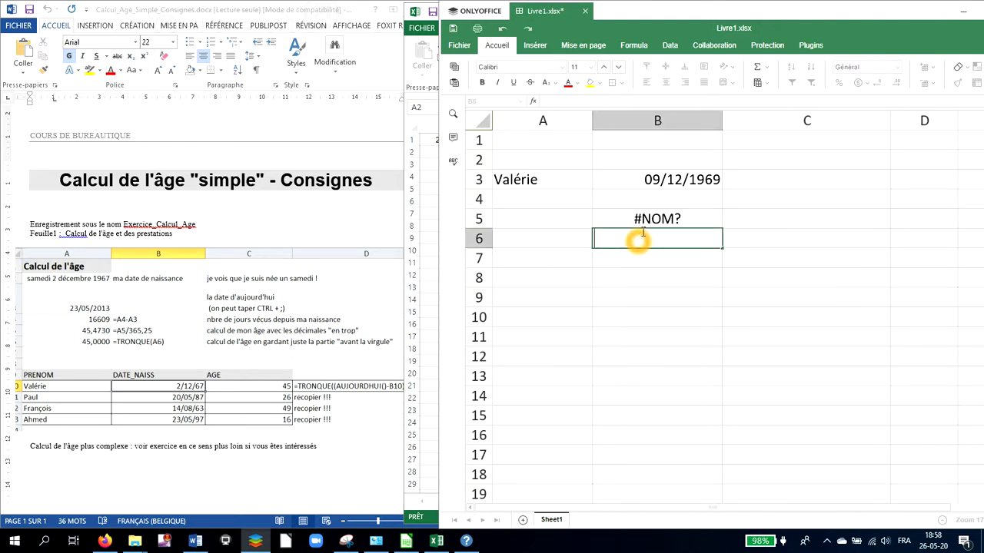
click(641, 219)
click(611, 170)
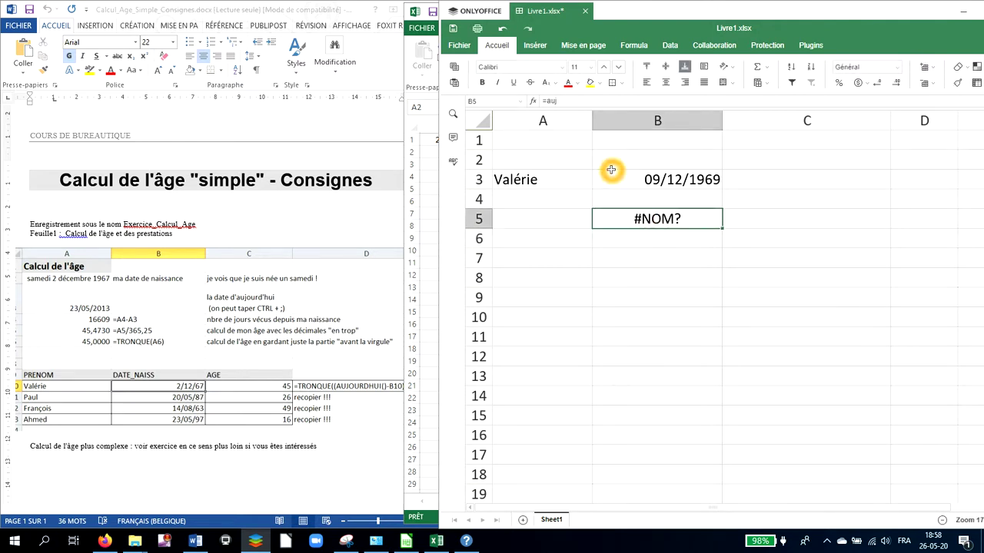
key(BackSpace)
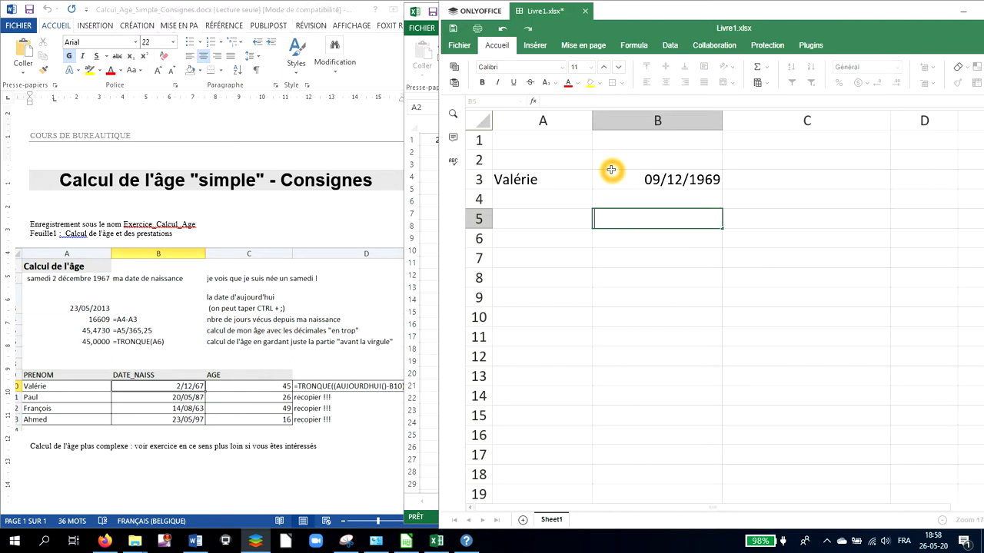
text(=auj)
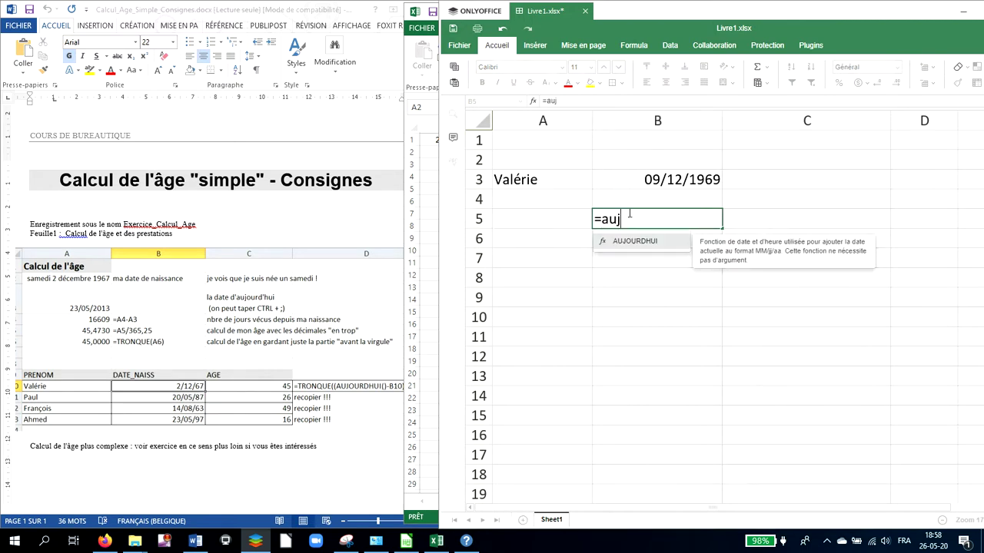
double_click(638, 241)
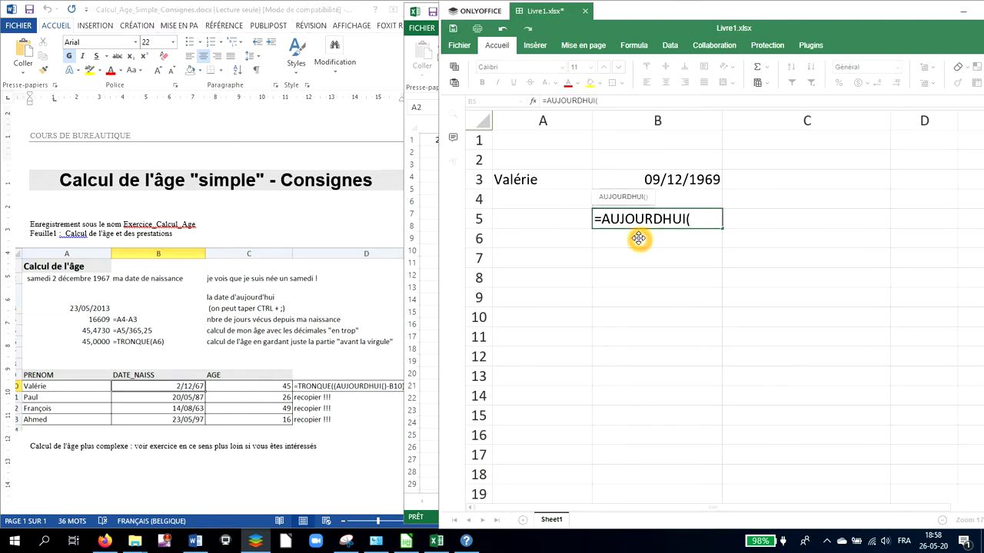
text())
key(Return)
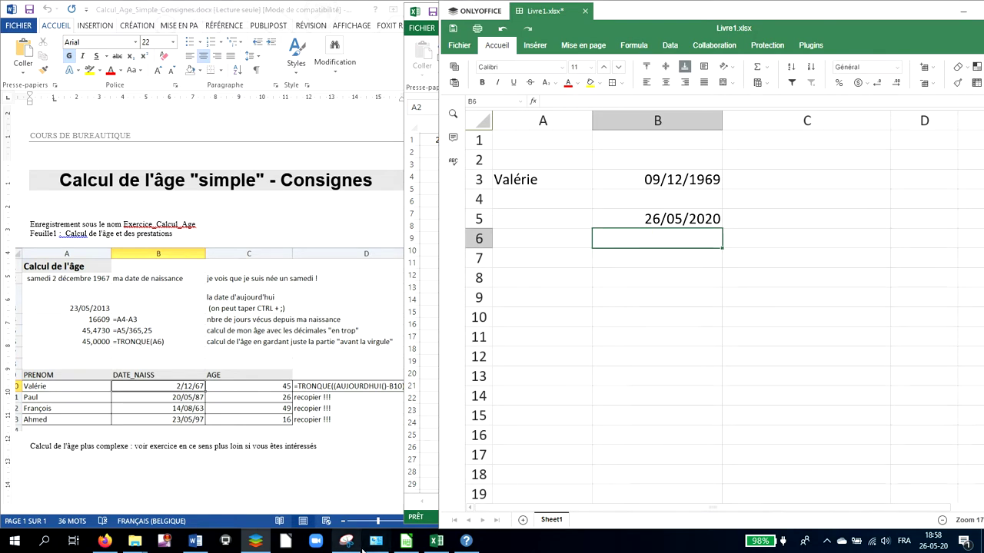
- Back in LibreOffice Calc, select B4 to view the age formula =ANNEE(A1)-ANNEE(A2) returning 51
click(405, 543)
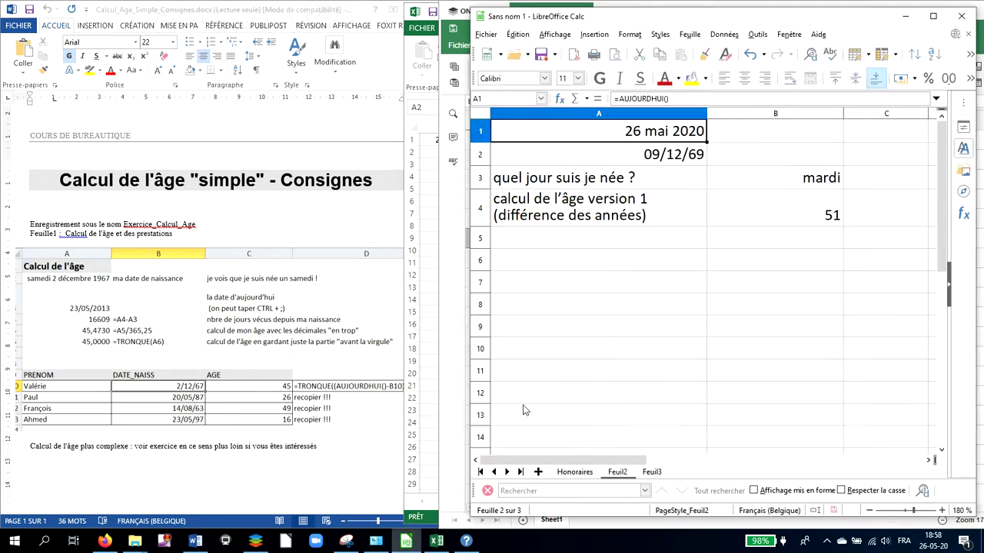
click(798, 204)
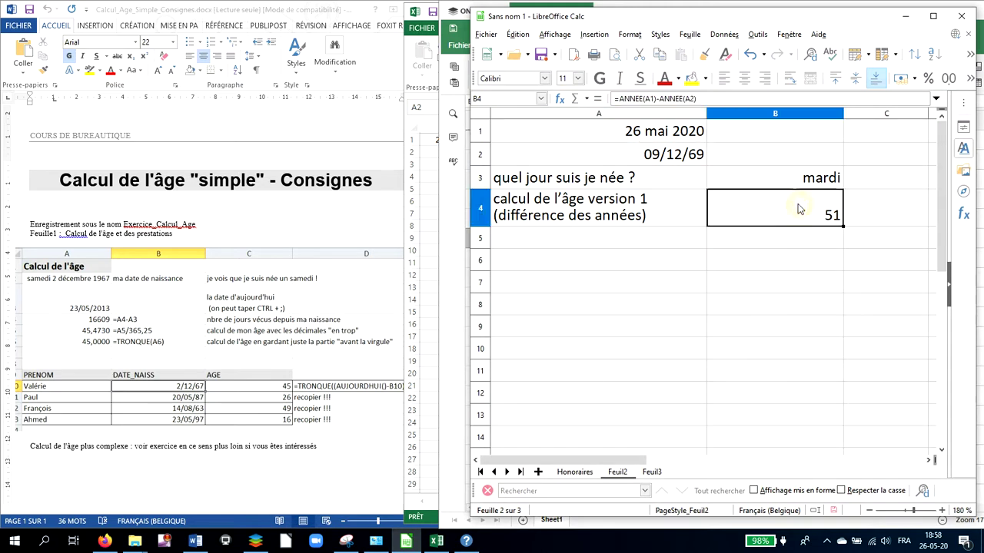